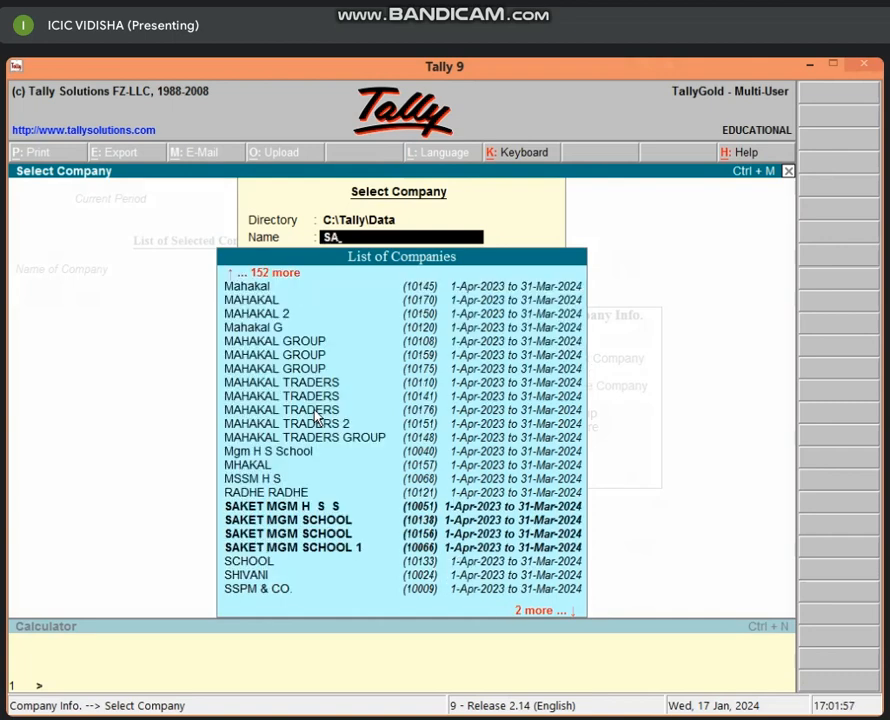
Select and load the company EXCELLENCE SCHOOL from the company list.
key("Down")
type("EXC")
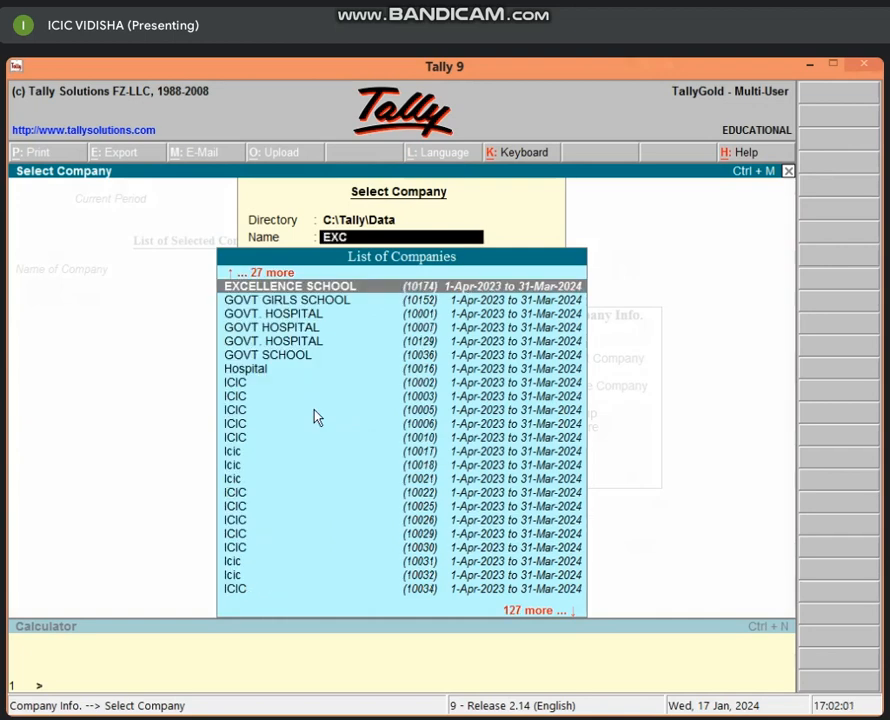
key("Return")
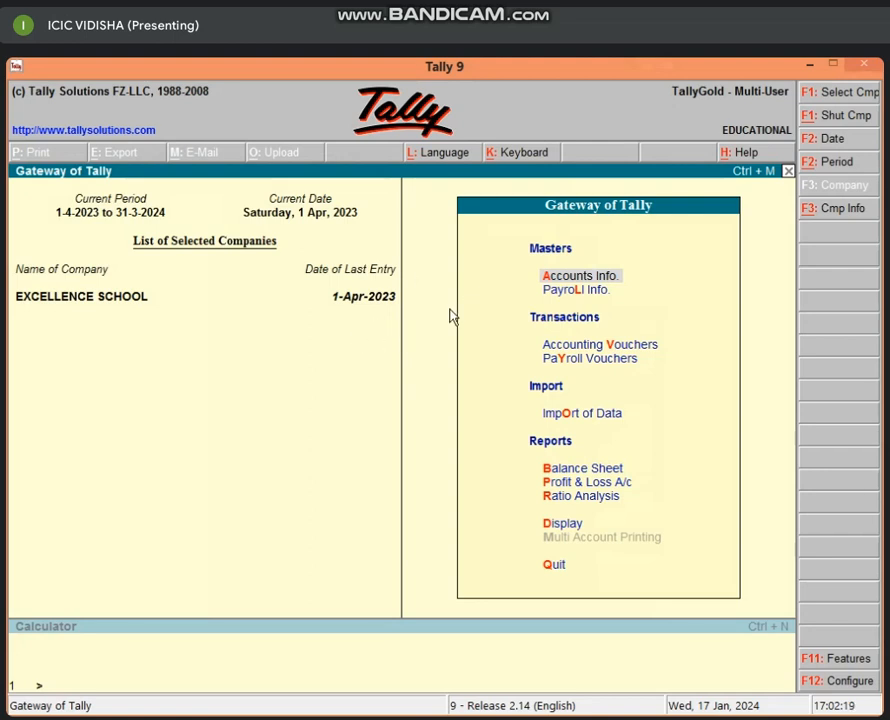
Start a new single ledger and name it FURNITURE A/C.
key("Return")
key("l")
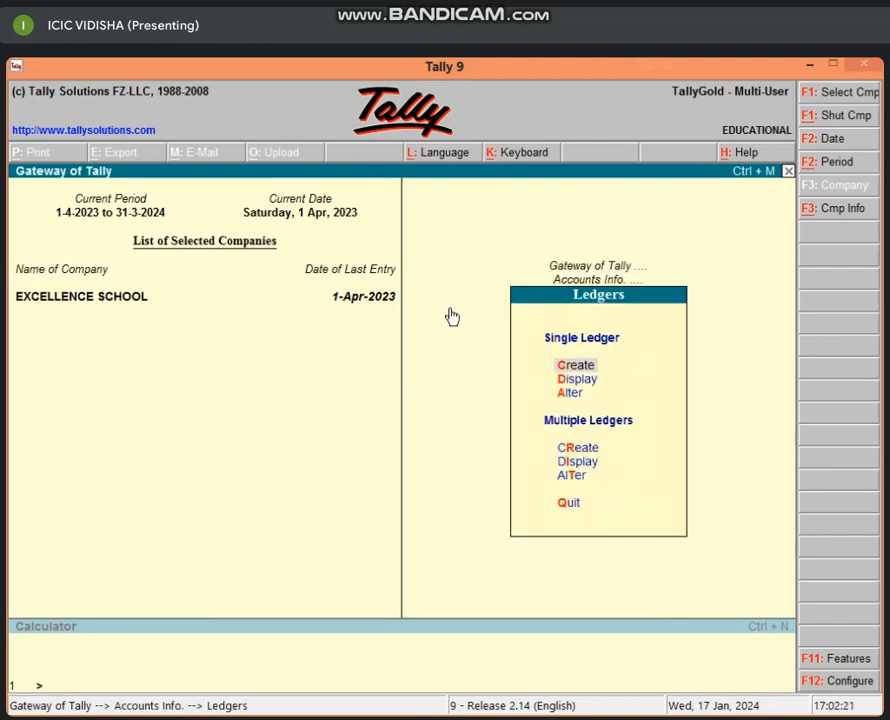
key("Return")
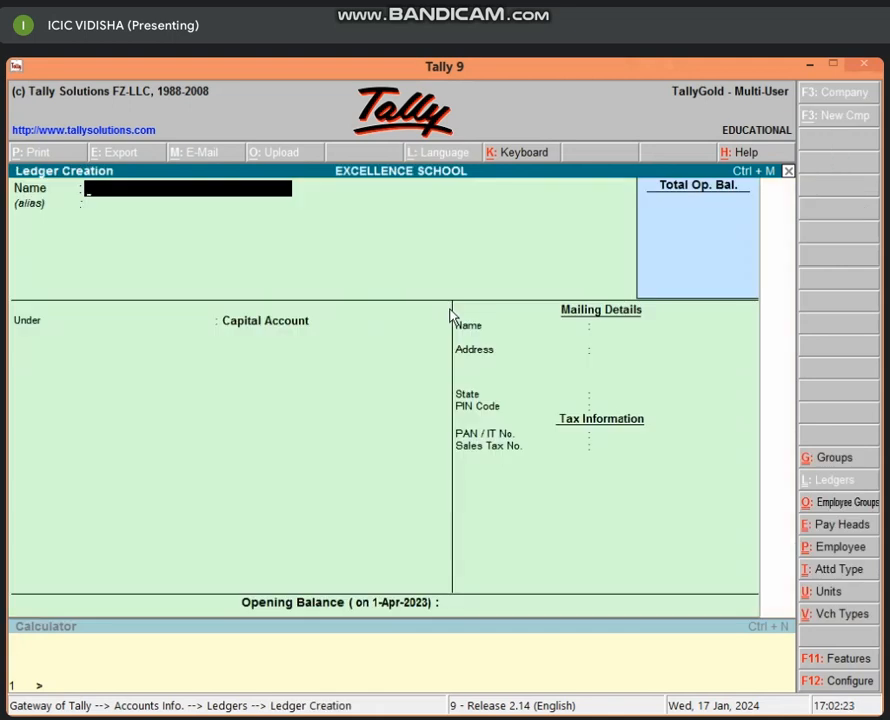
type("FURNITURE")
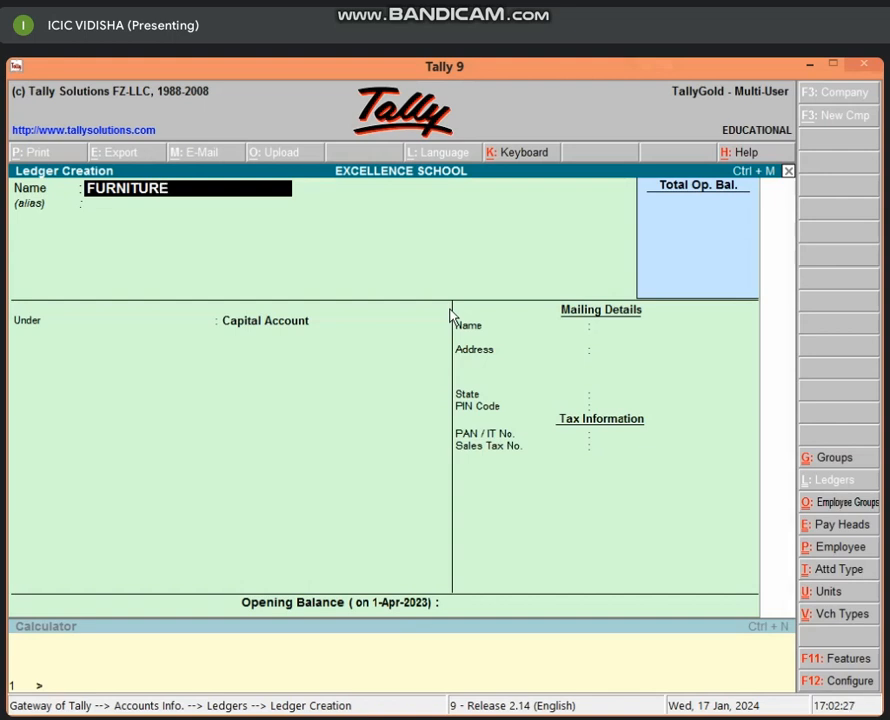
type(" A/C")
key("Return")
Place the furniture ledger under Fixed Assets, save it and return to the Gateway of Tally.
key("Return")
type("F")
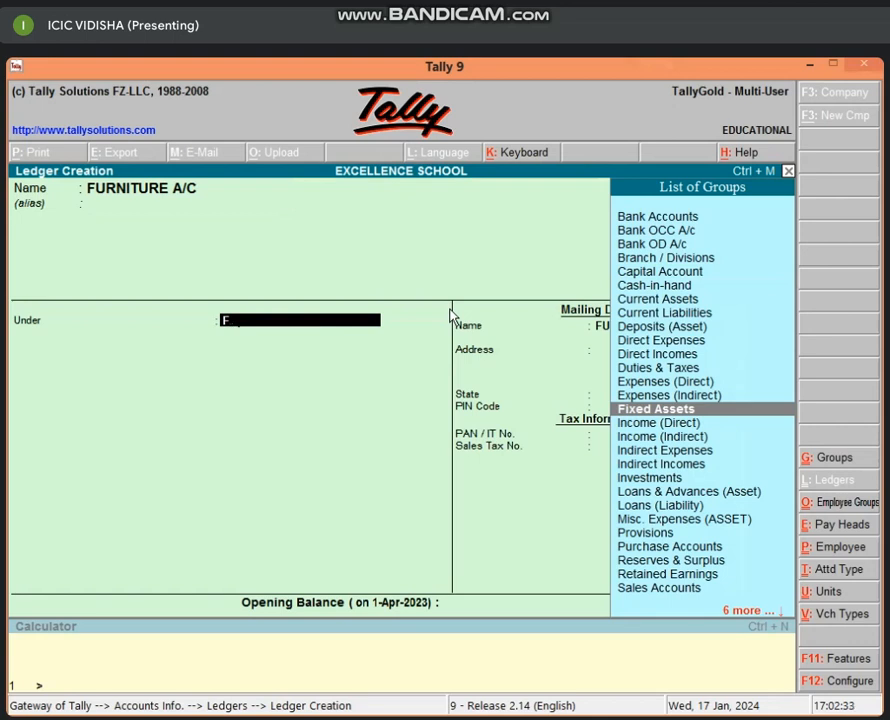
key("Return")
key("Return")
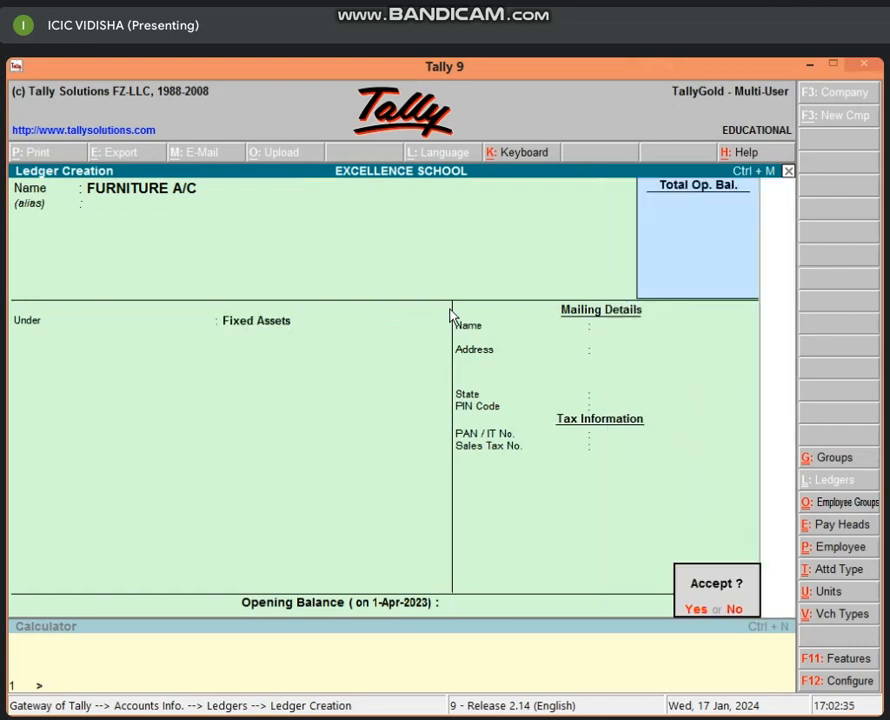
key("Return")
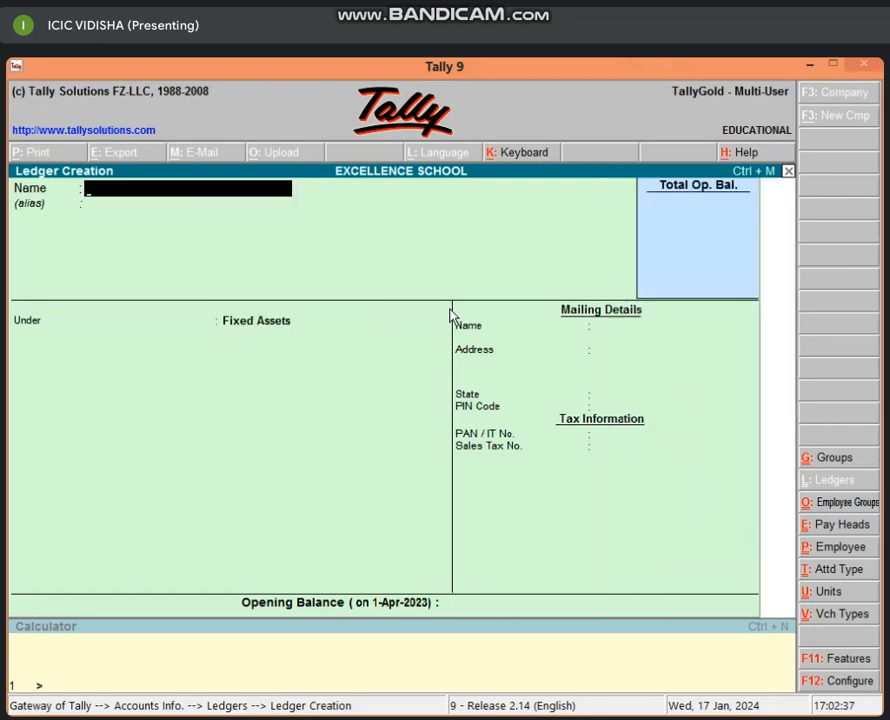
key("Escape")
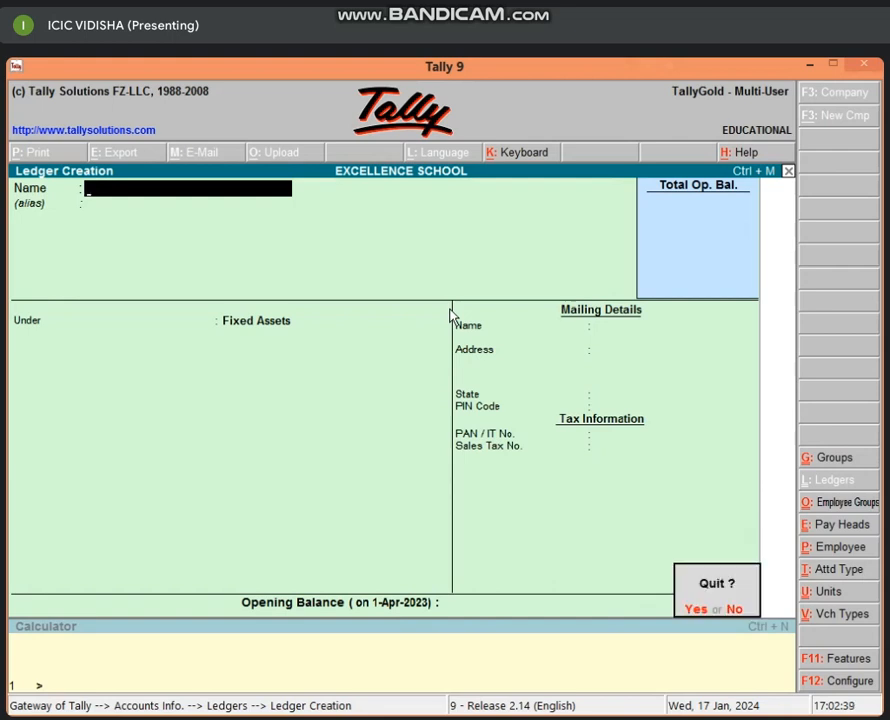
key("y")
key("Escape")
key("Escape")
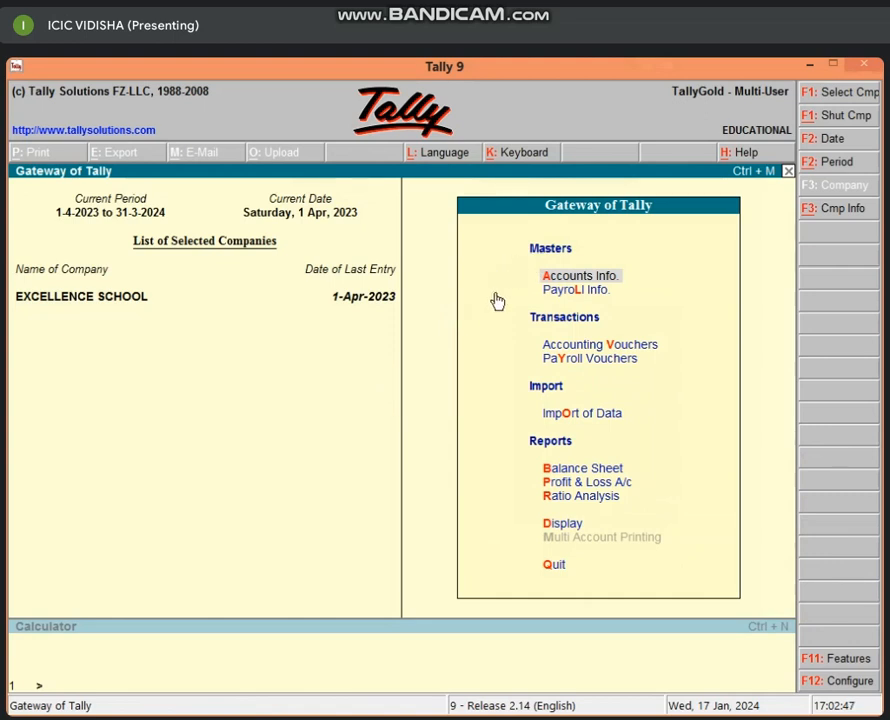
Start a payment voucher and debit FURNITURE A/C with 50000.
key("v")
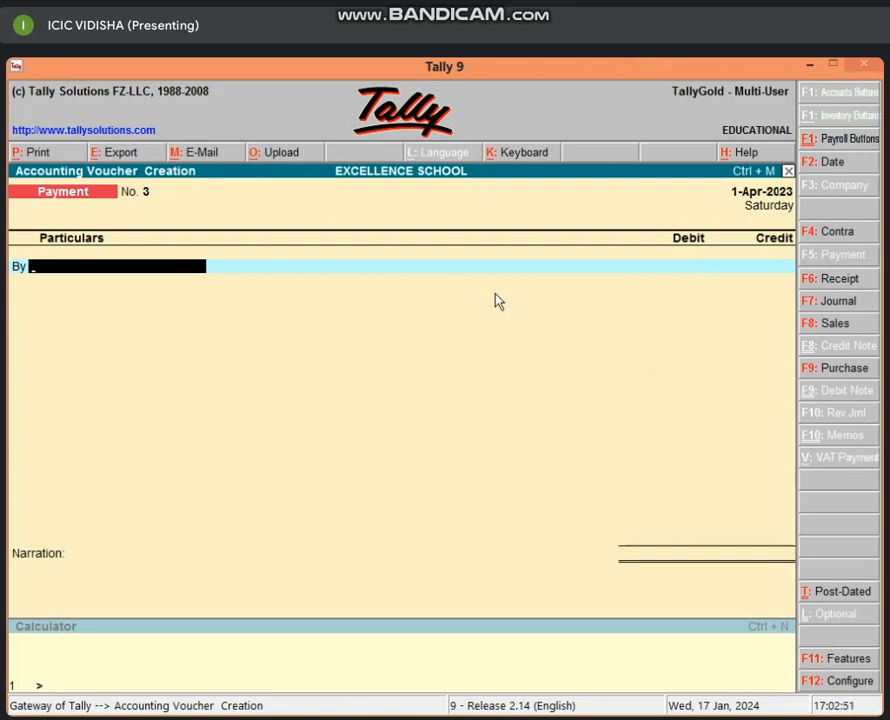
type("F")
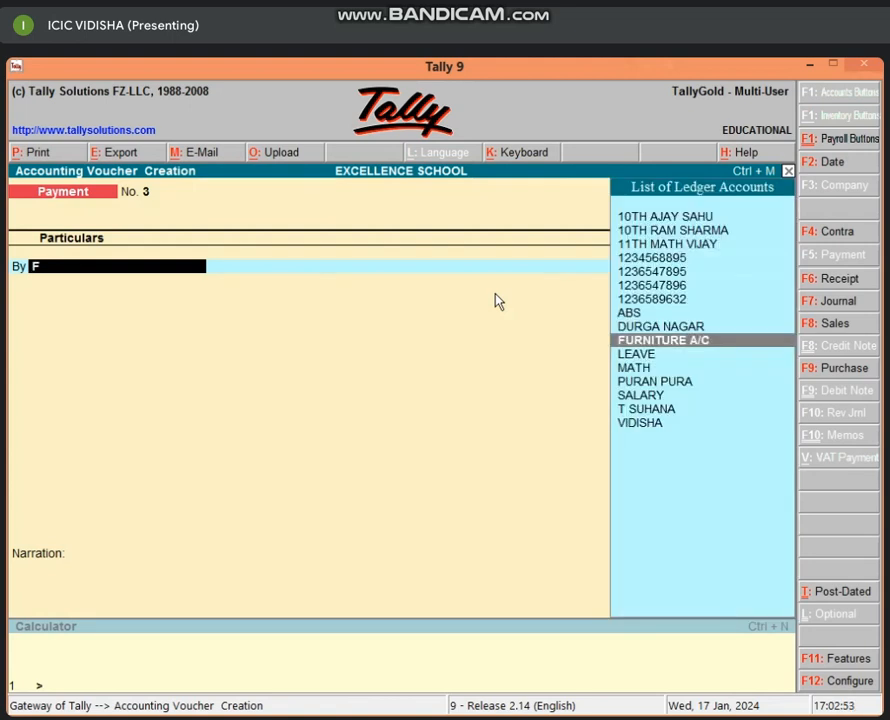
key("Return")
type("50000")
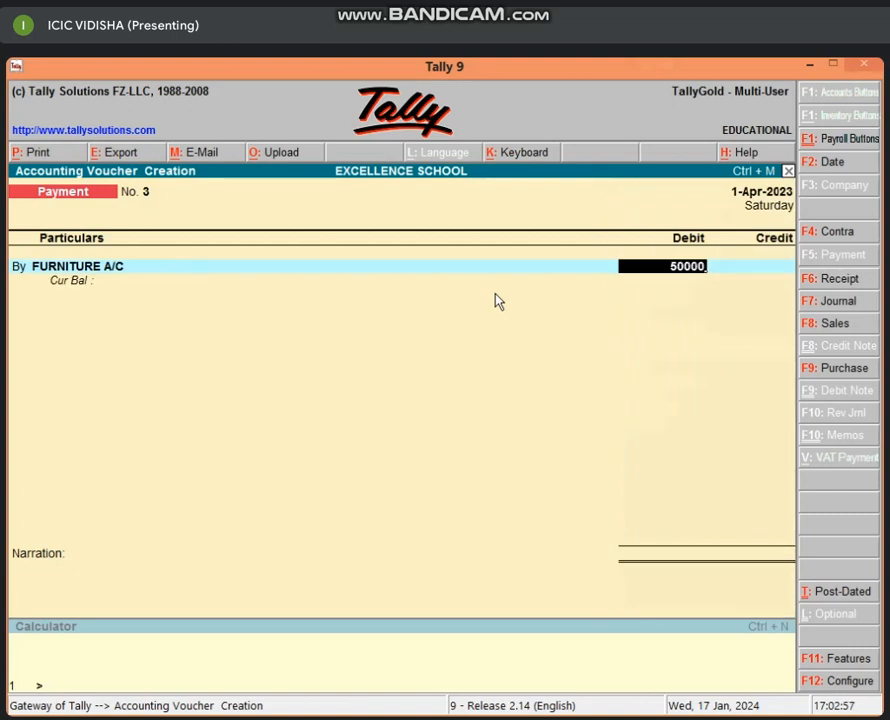
key("Return")
Credit Cash with 50,000 in the payment voucher, save it without a narration and leave voucher entry.
key("Return")
type("CAS")
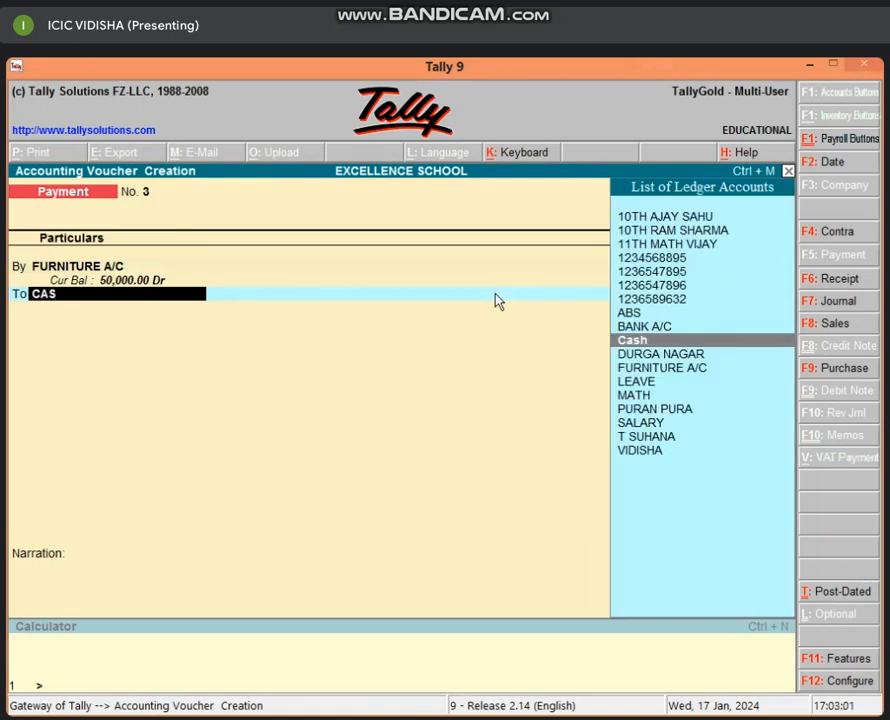
key("Return")
key("Return")
key("Return")
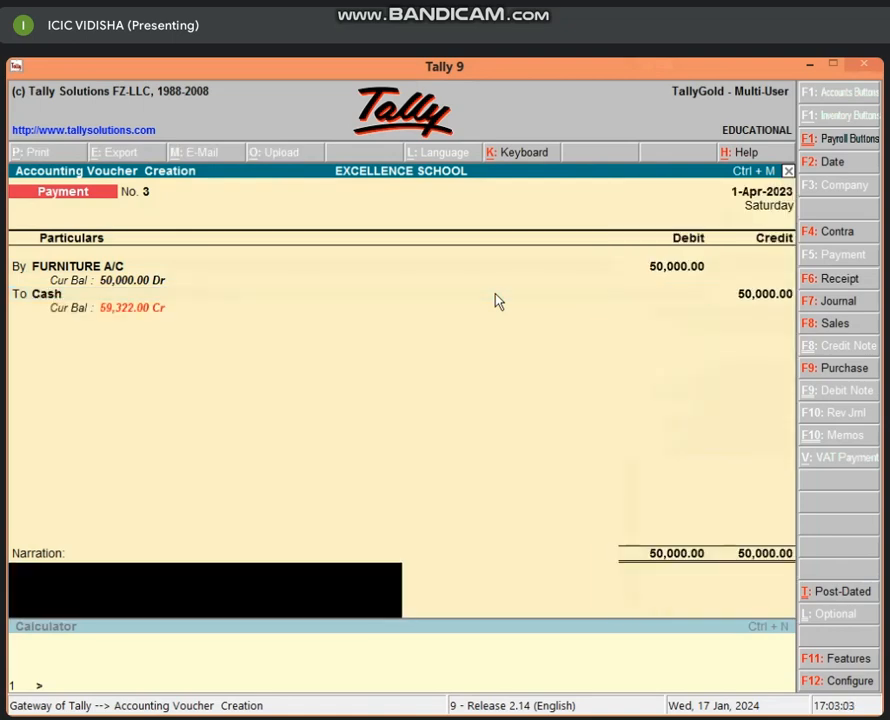
key("Return")
key("Return")
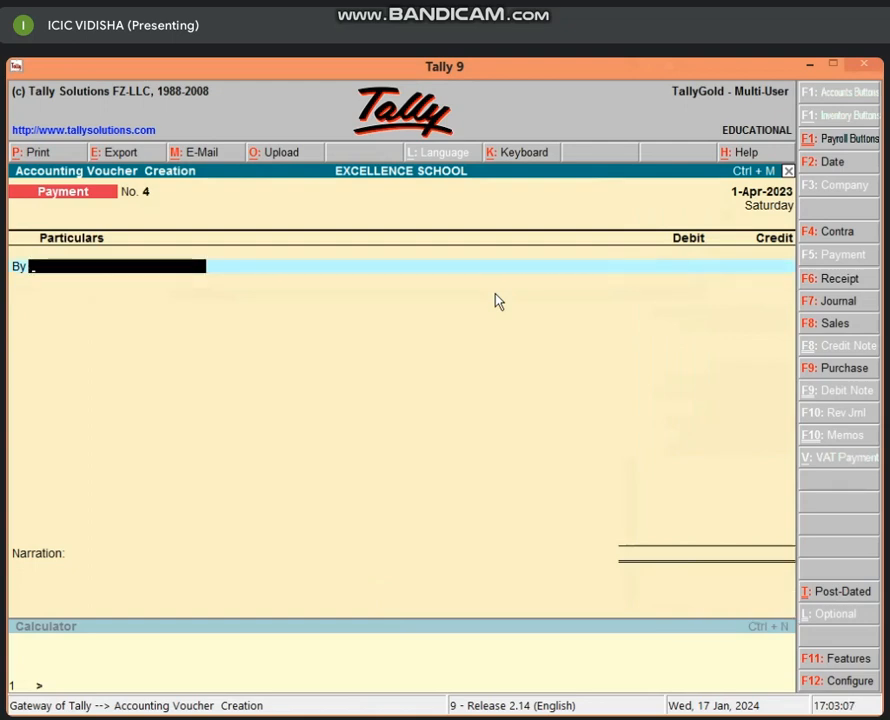
key("Escape")
key("Return")
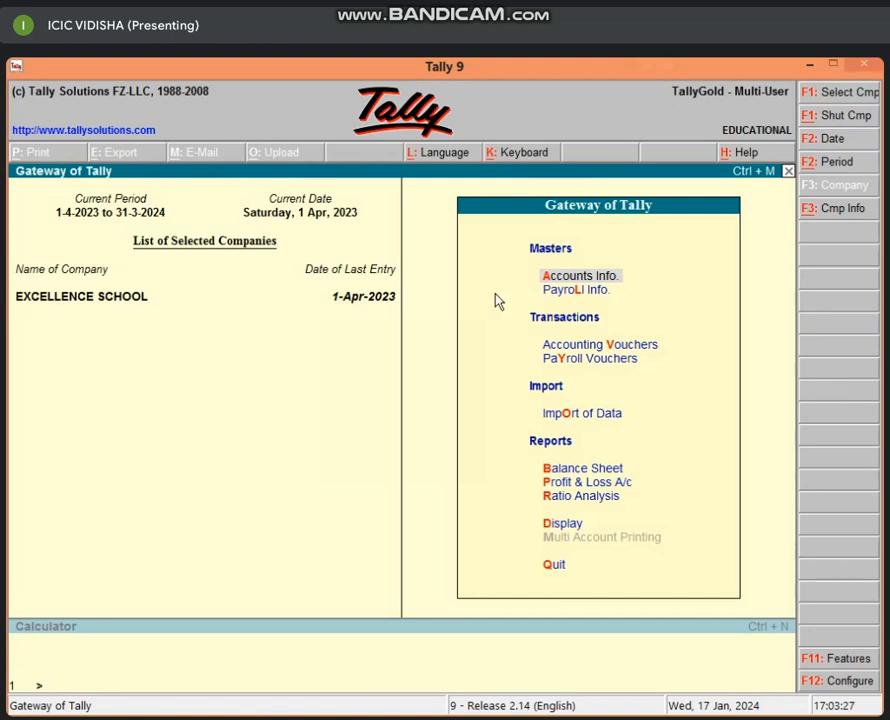
Start a journal voucher and create the ledger LOSS BY FIRE A/C under Indirect Expenses for its debit line.
key("v")
key("F7")
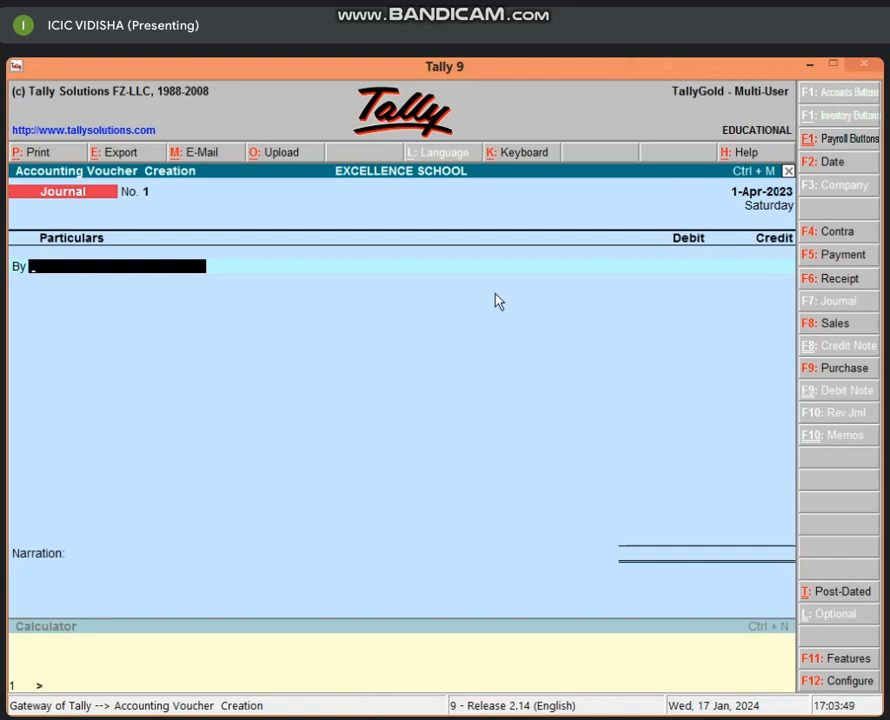
key("alt+c")
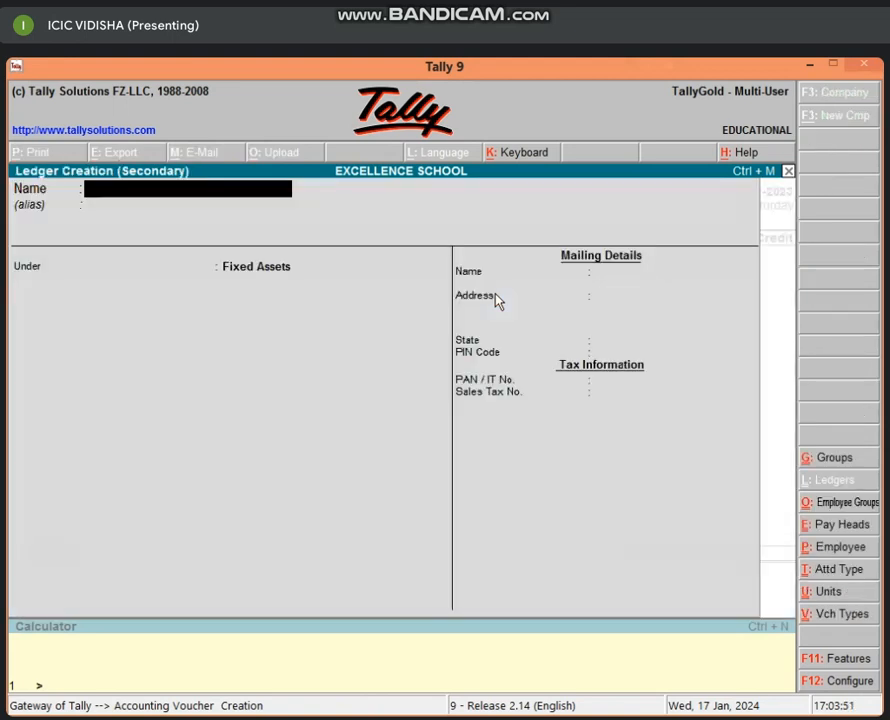
type("LOSS")
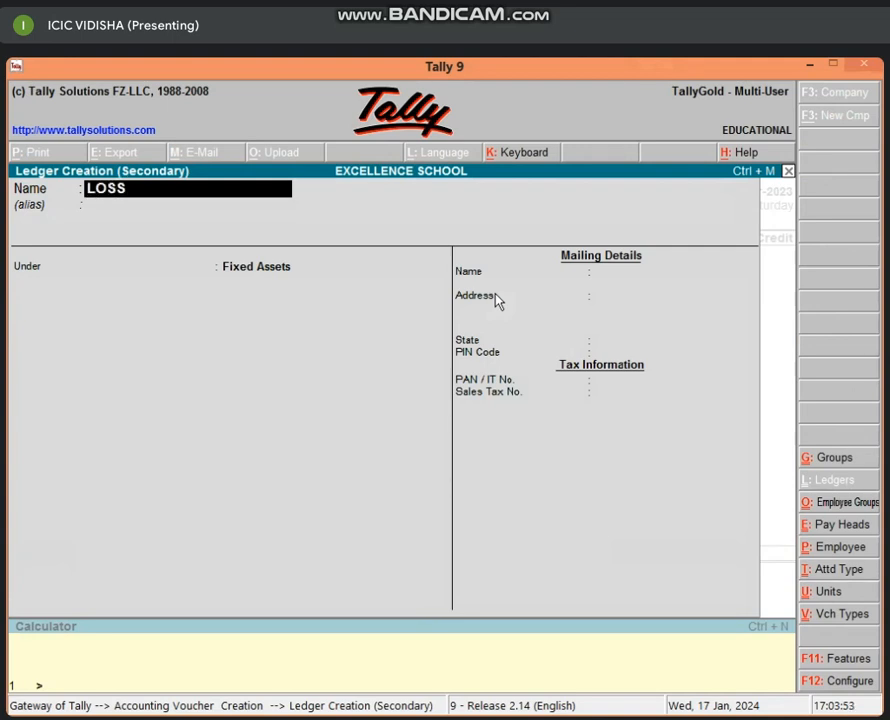
type(" BY FIRE A")
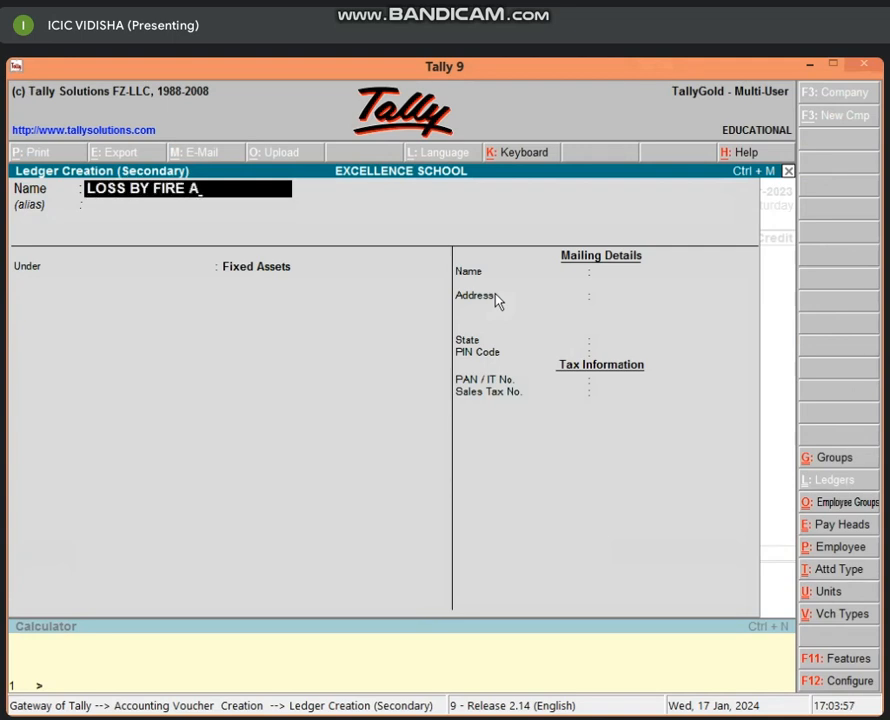
type("/C")
key("Return")
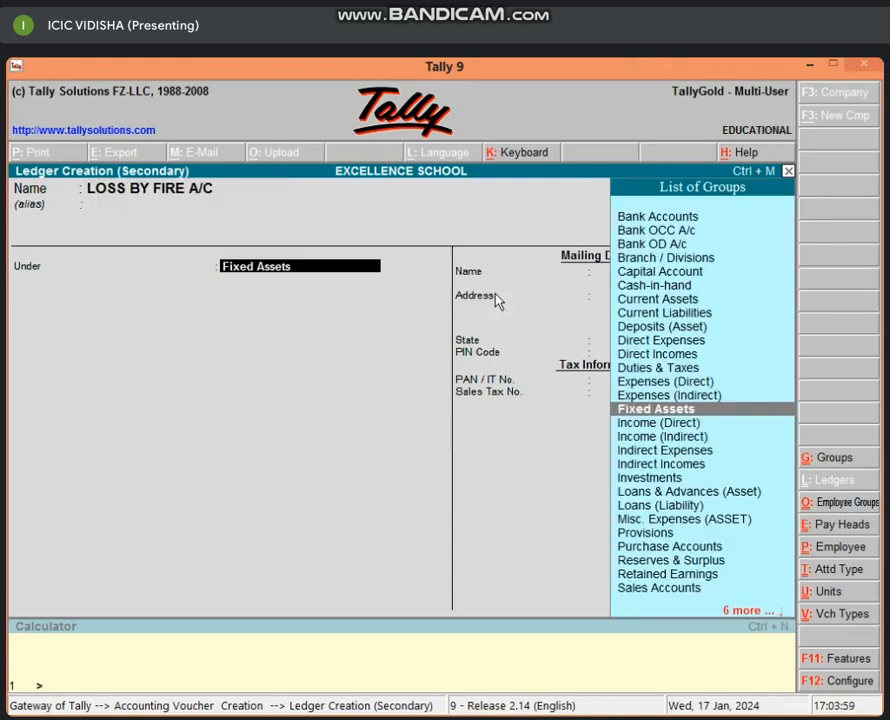
type("IND")
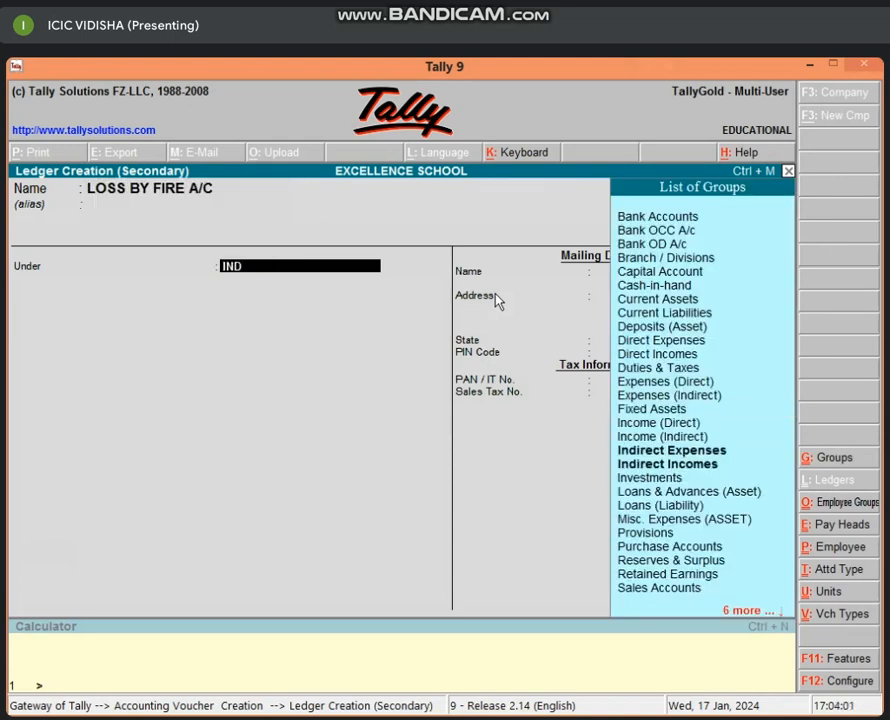
key("Return")
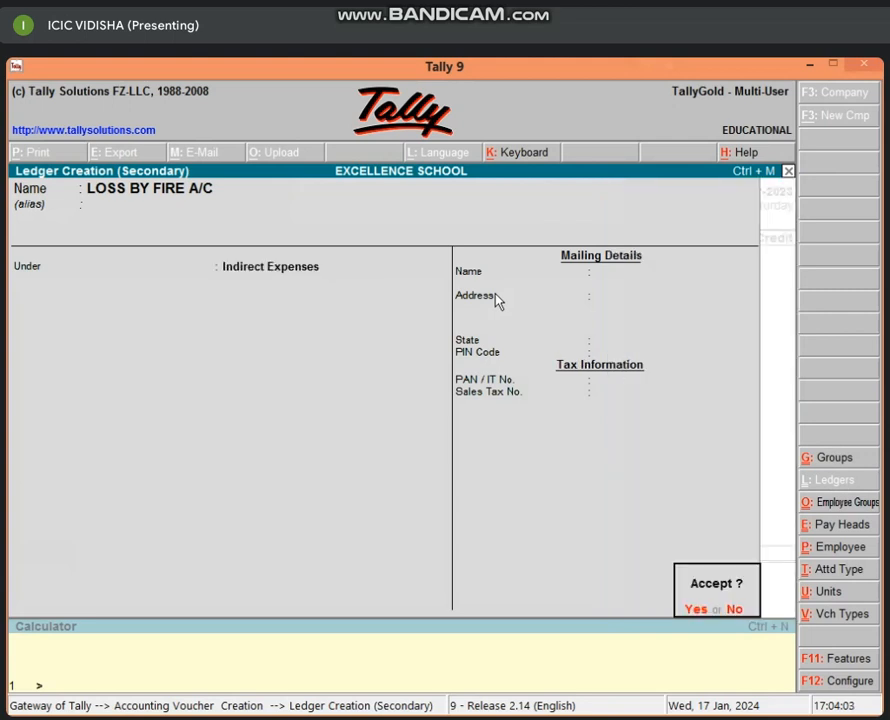
key("Return")
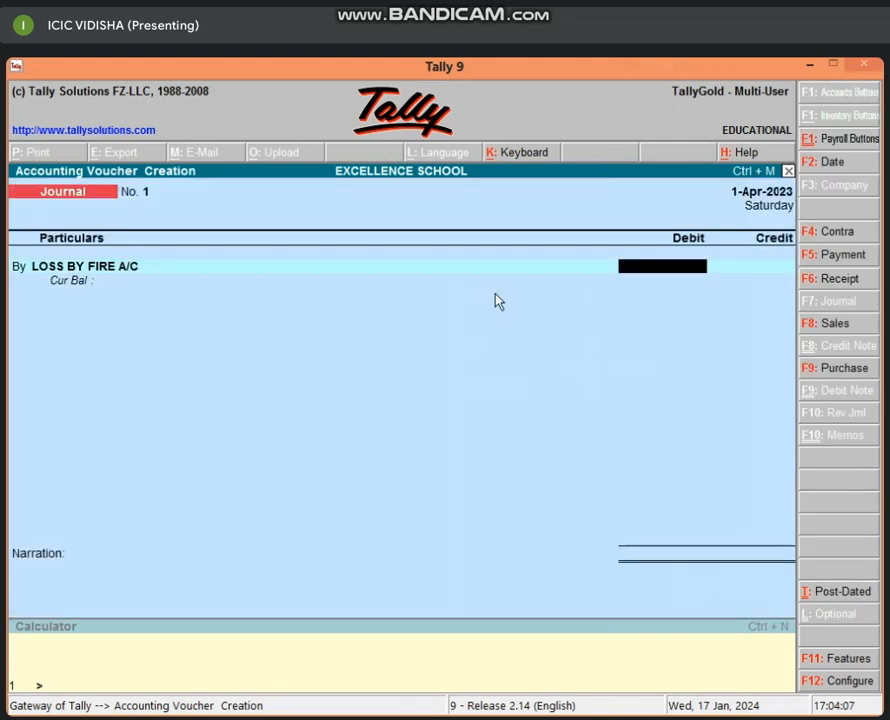
Debit LOSS BY FIRE A/C and credit FURNITURE A/C with 25000 each, then save the journal voucher.
type("25000")
key("Return")
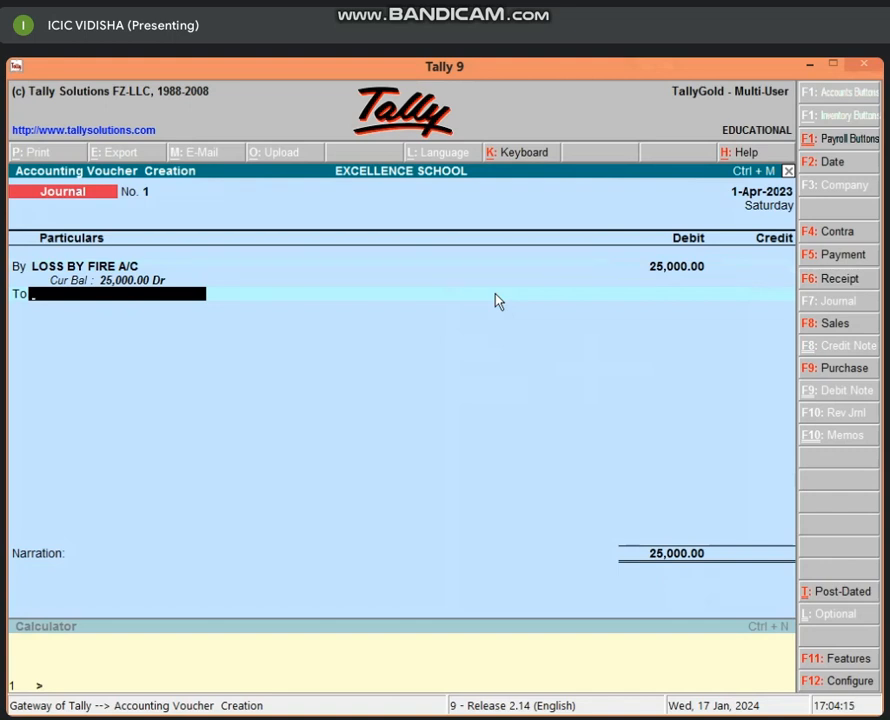
type("FU")
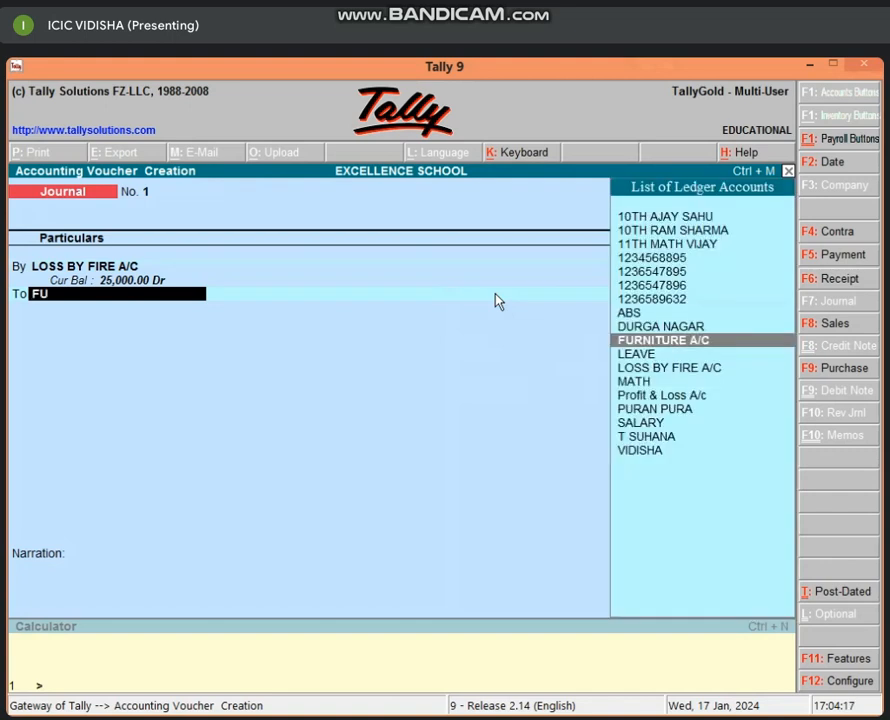
key("Return")
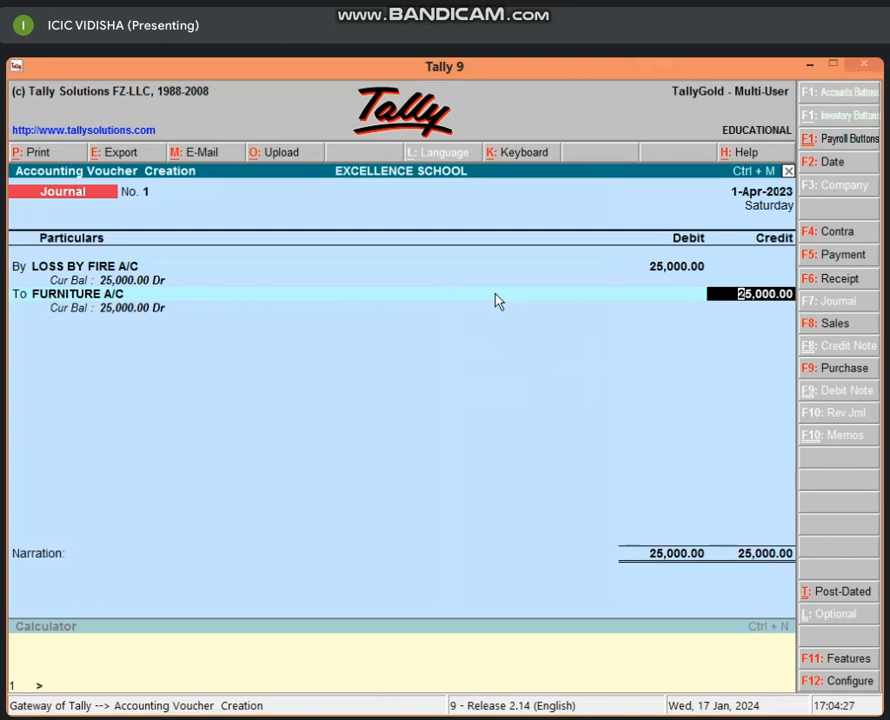
key("Return")
key("Return")
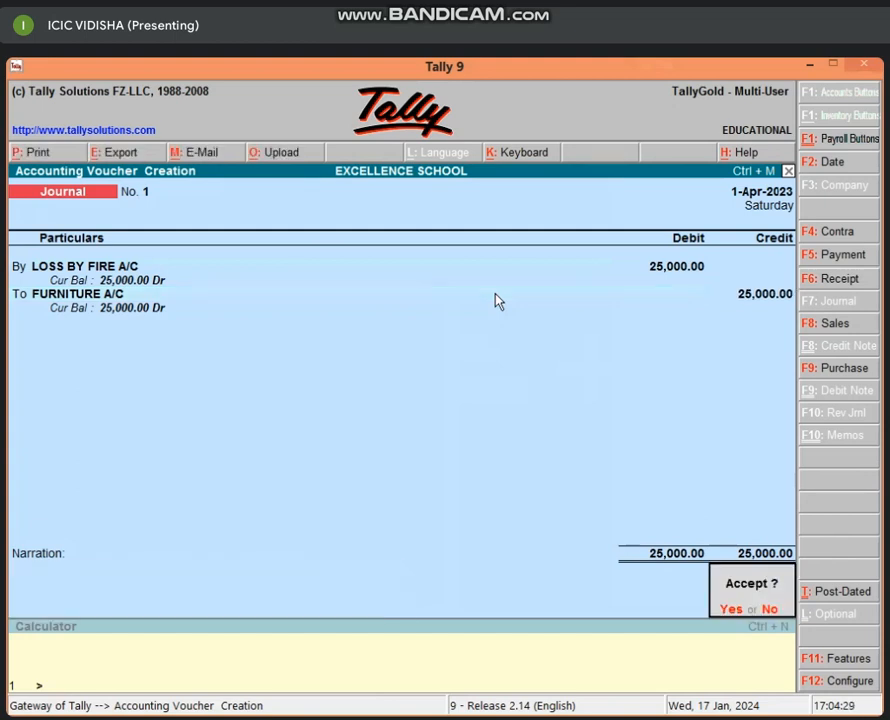
key("Return")
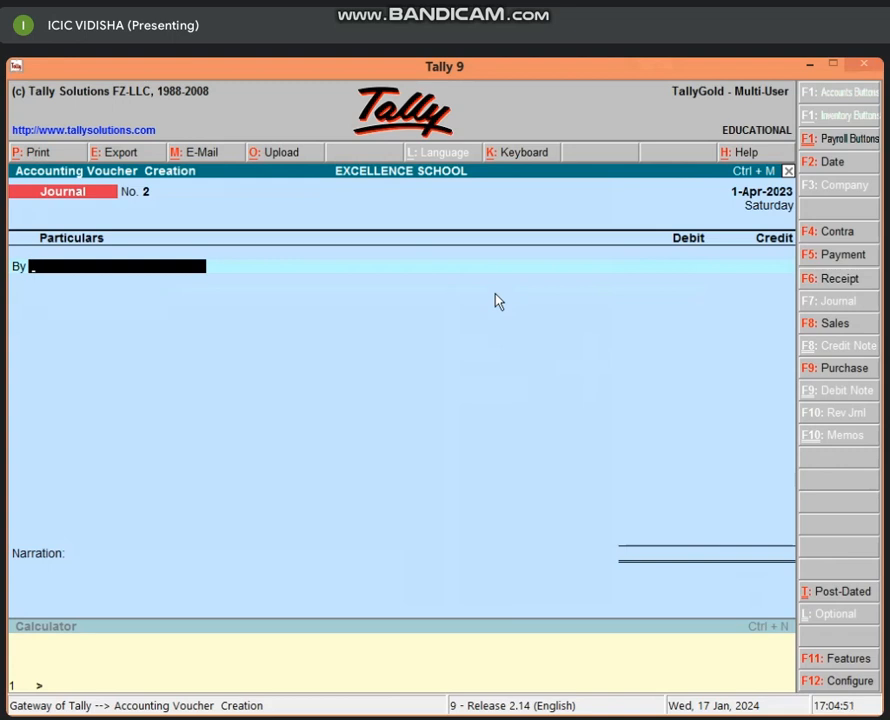
Start another journal voucher and create the ledger LOSS BY THEFT A/C under Indirect Expenses for its debit line.
key("F5")
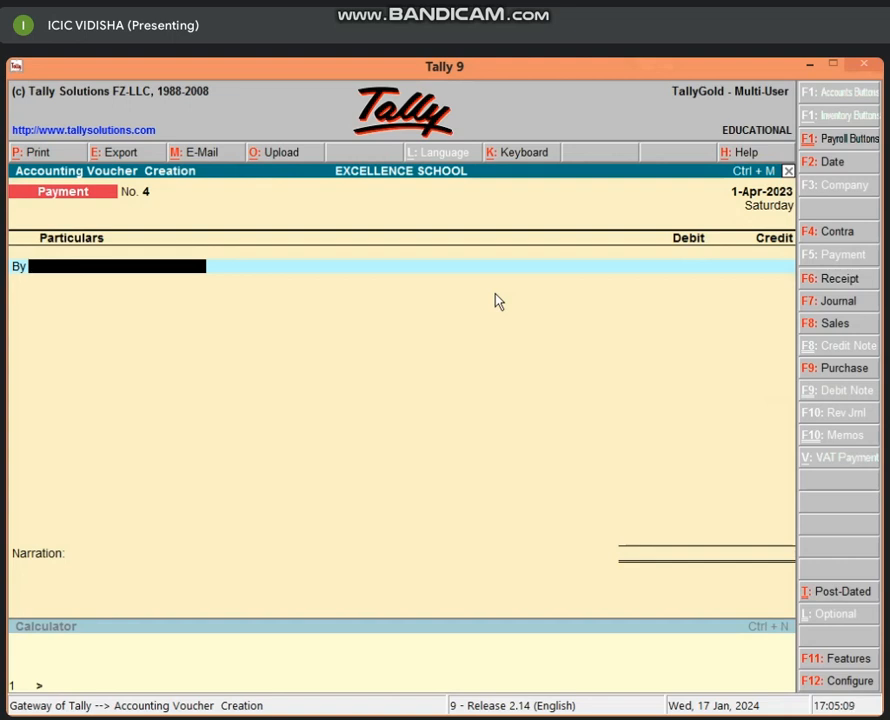
key("F7")
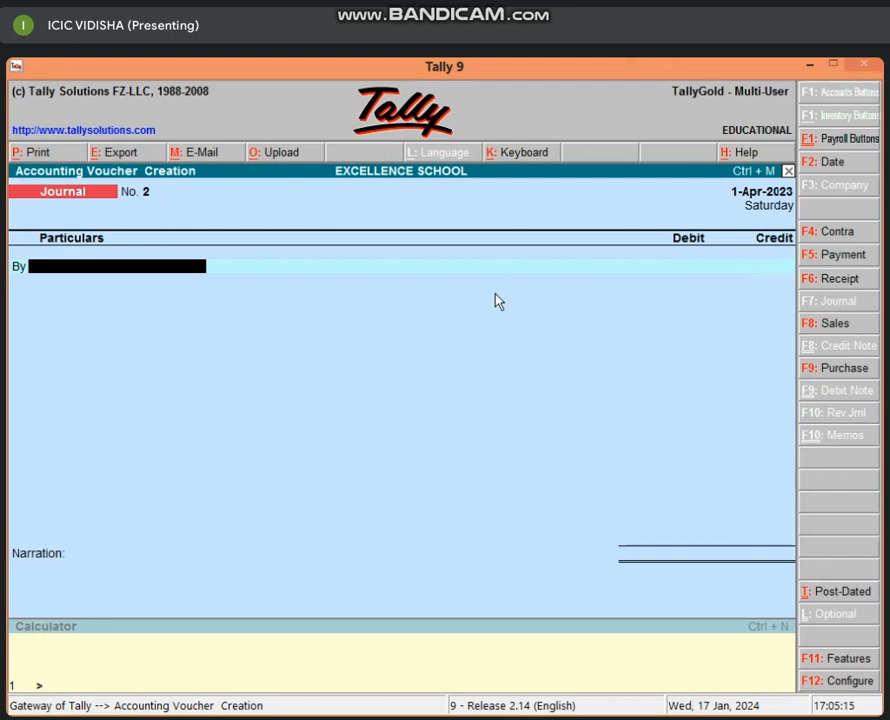
key("alt+c")
type("LO")
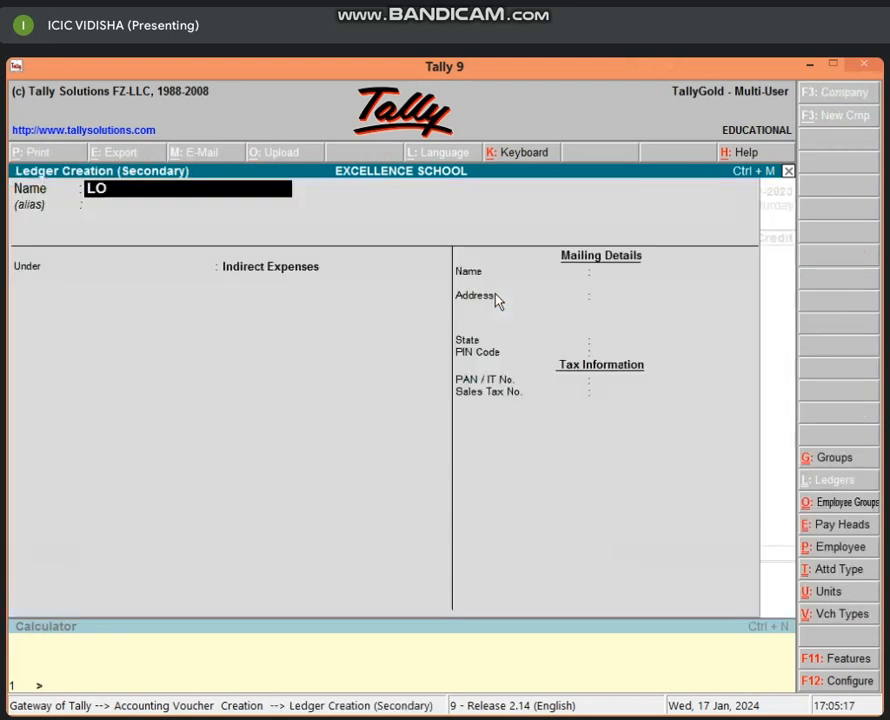
type("SS BY")
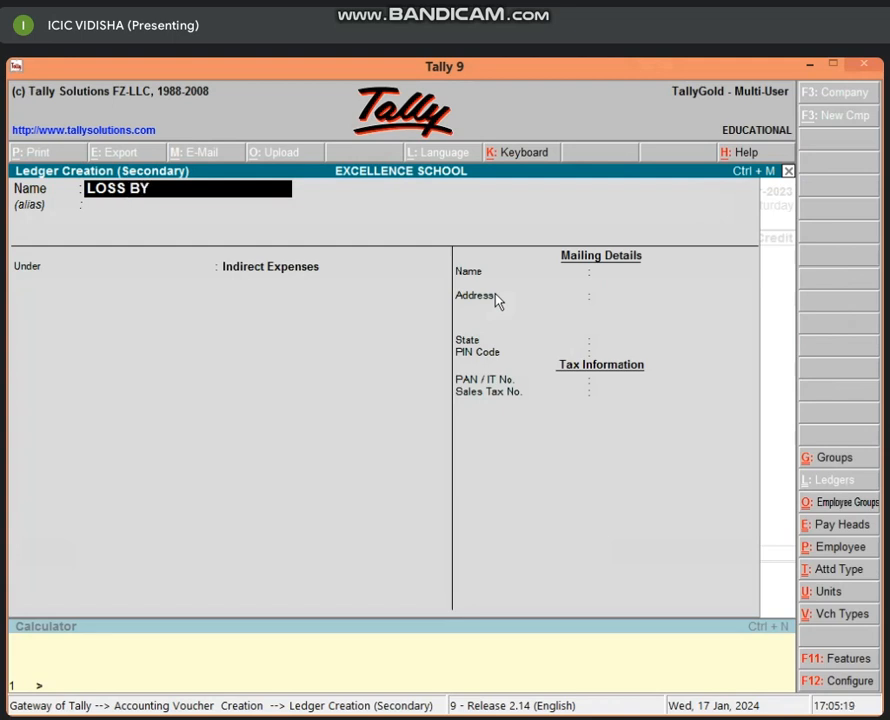
type(" THEFT A/C")
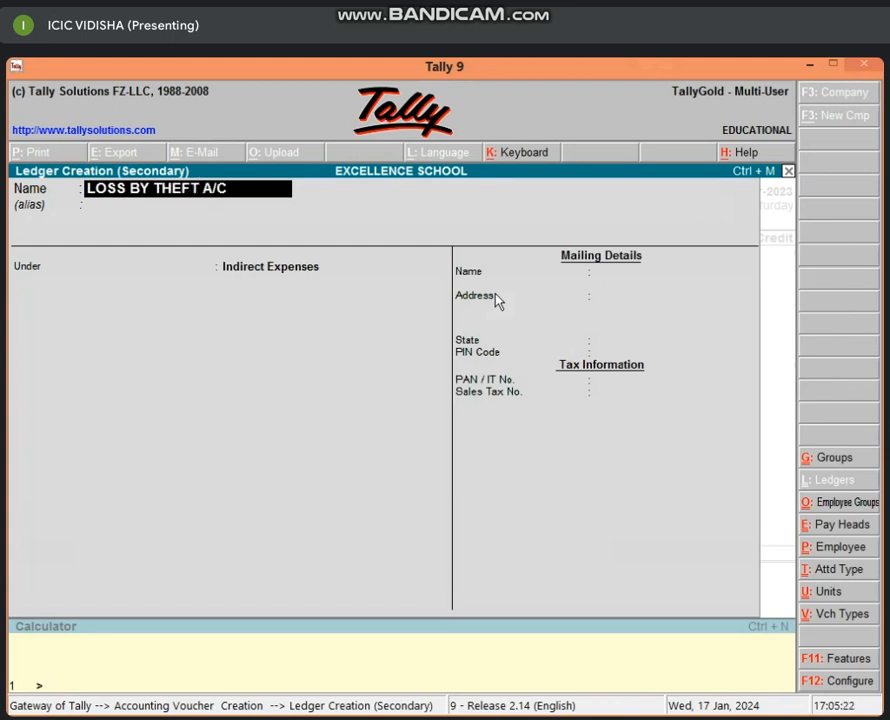
key("Return")
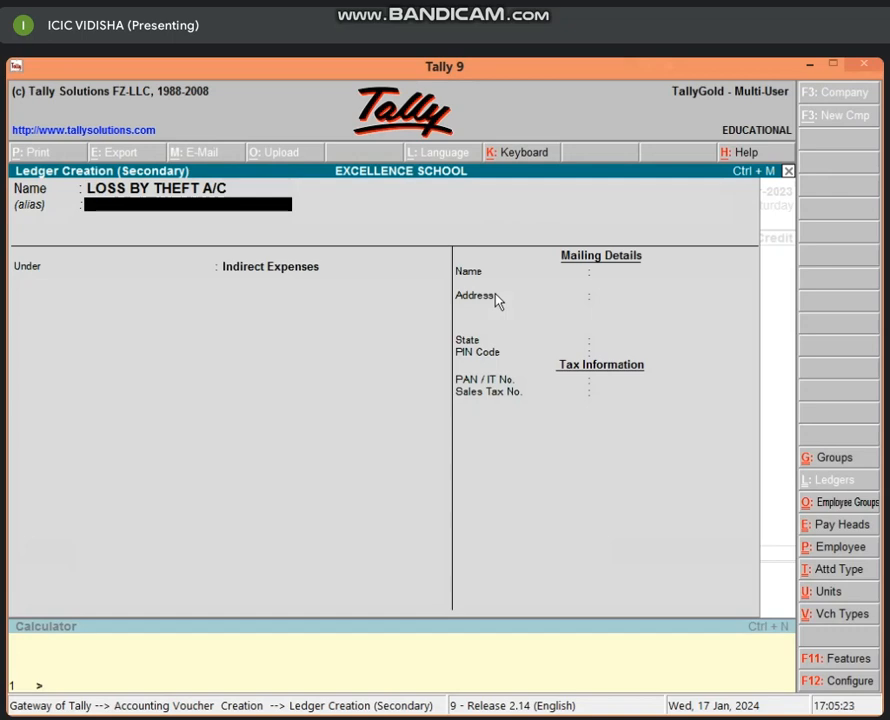
key("Return")
key("Return")
key("Return")
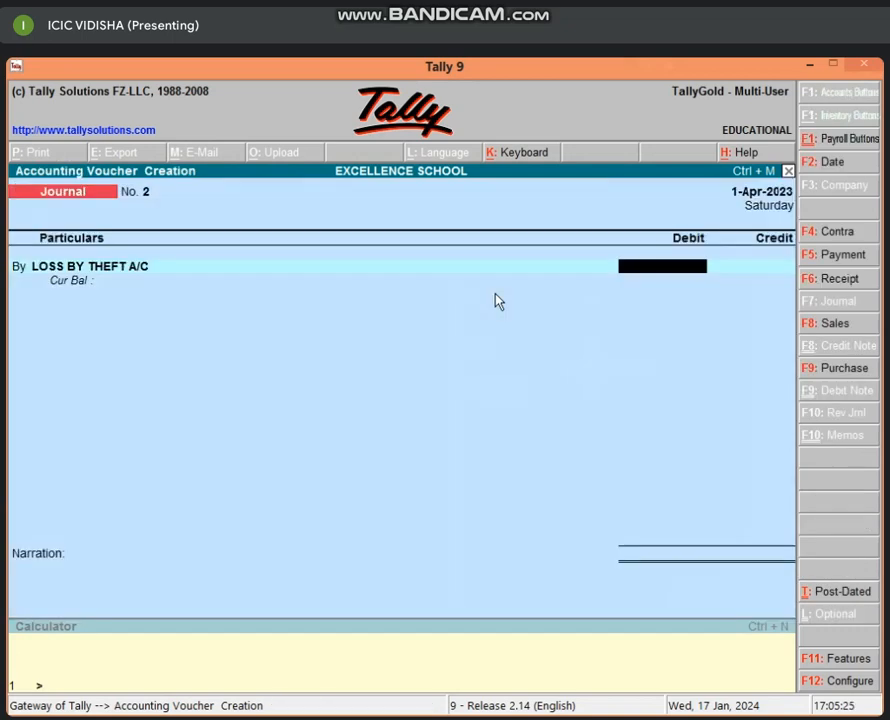
Debit LOSS BY THEFT A/C and credit FURNITURE A/C with 15000 each, then save the journal voucher without a narration.
type("15000")
key("Return")
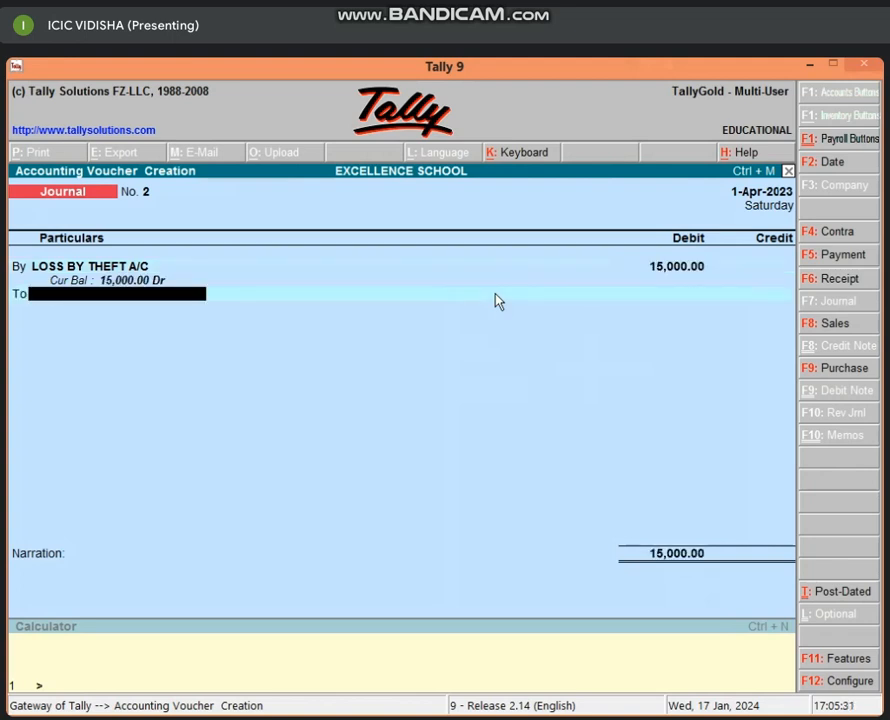
type("F")
key("Return")
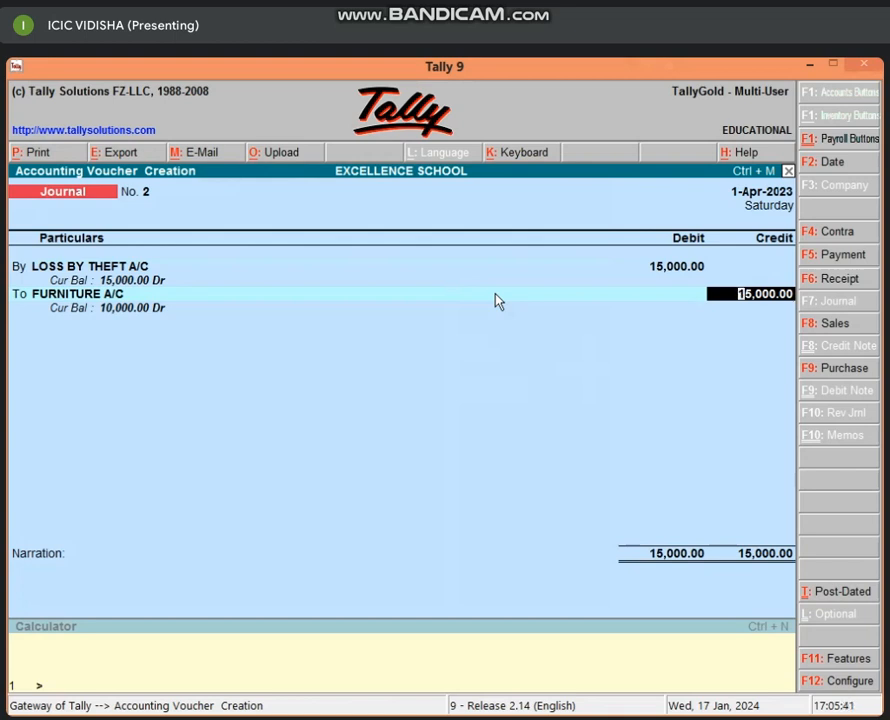
key("Return")
key("Return")
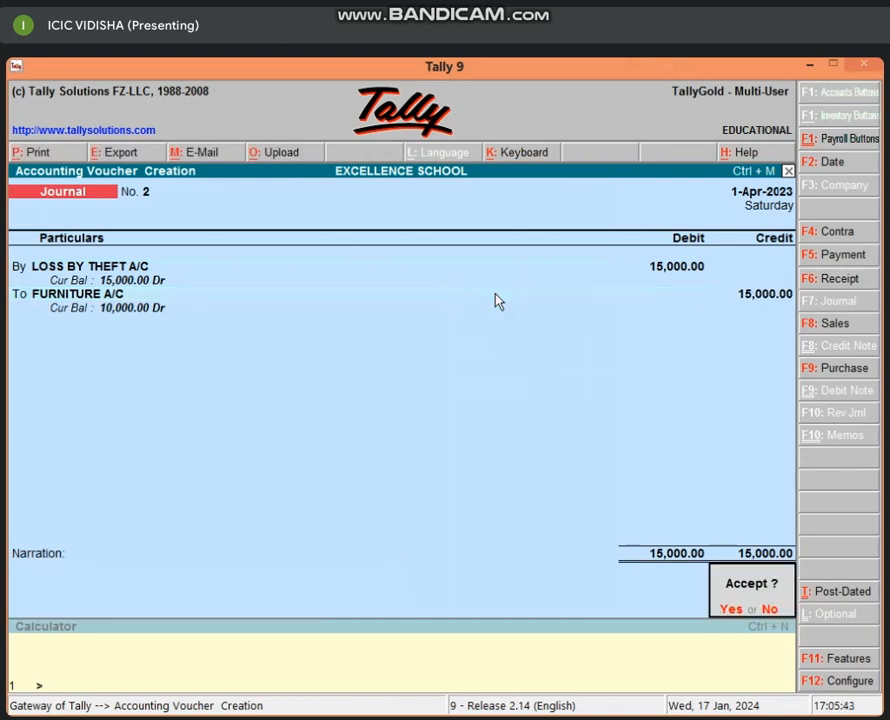
key("Return")
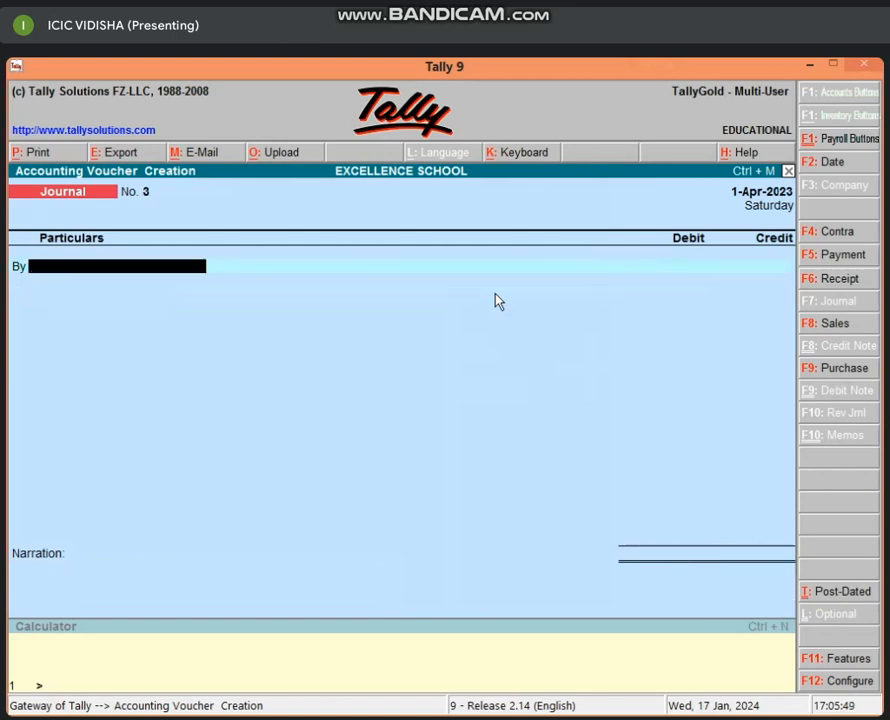
Start a payment voucher and debit LOSS BY THEFT A/C with 15000.
key("F5")
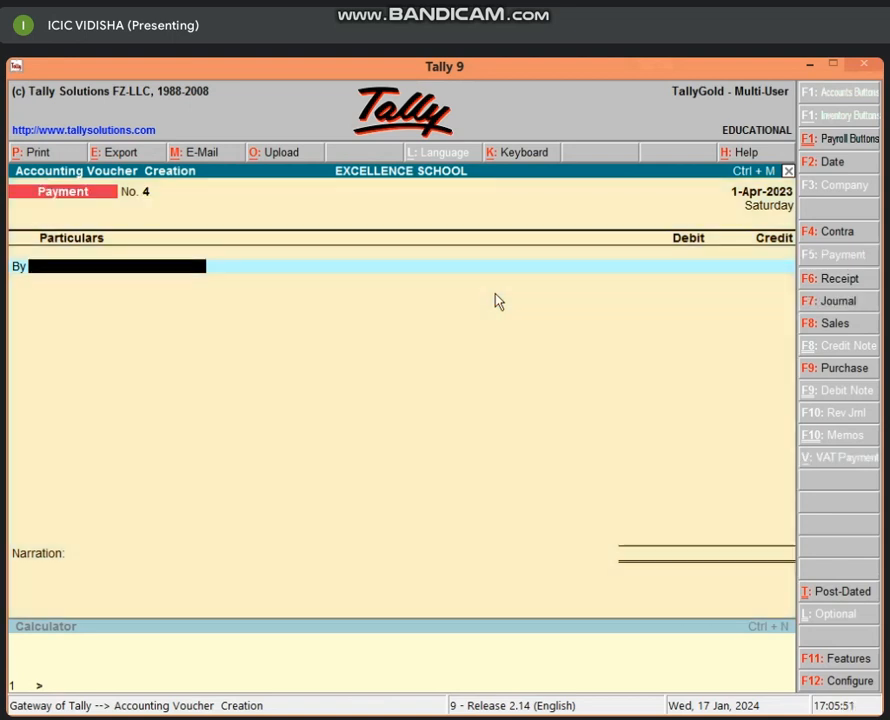
type("LOSS")
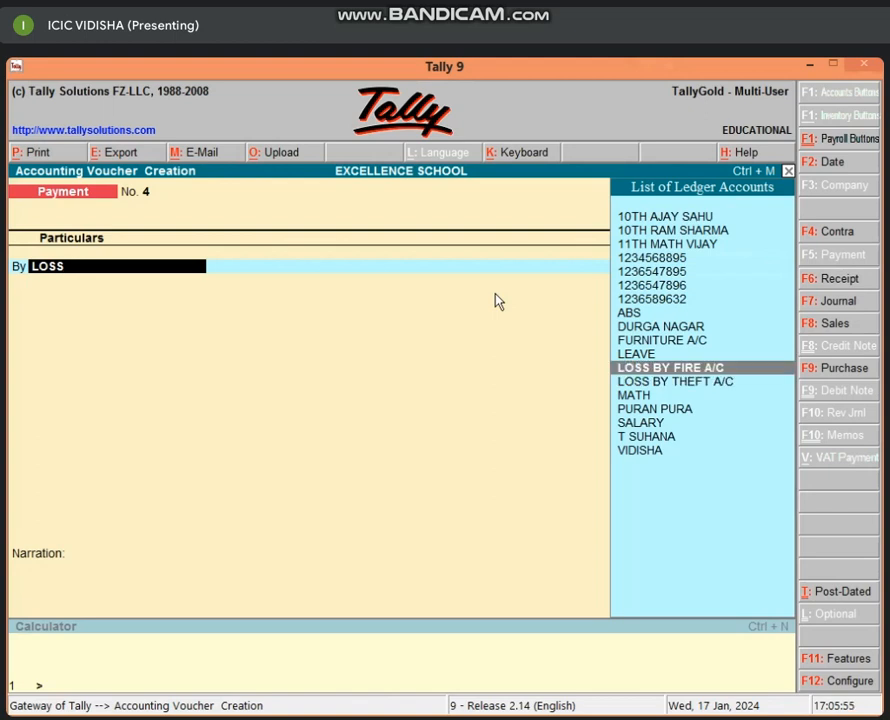
key("Down")
key("Return")
type("15000")
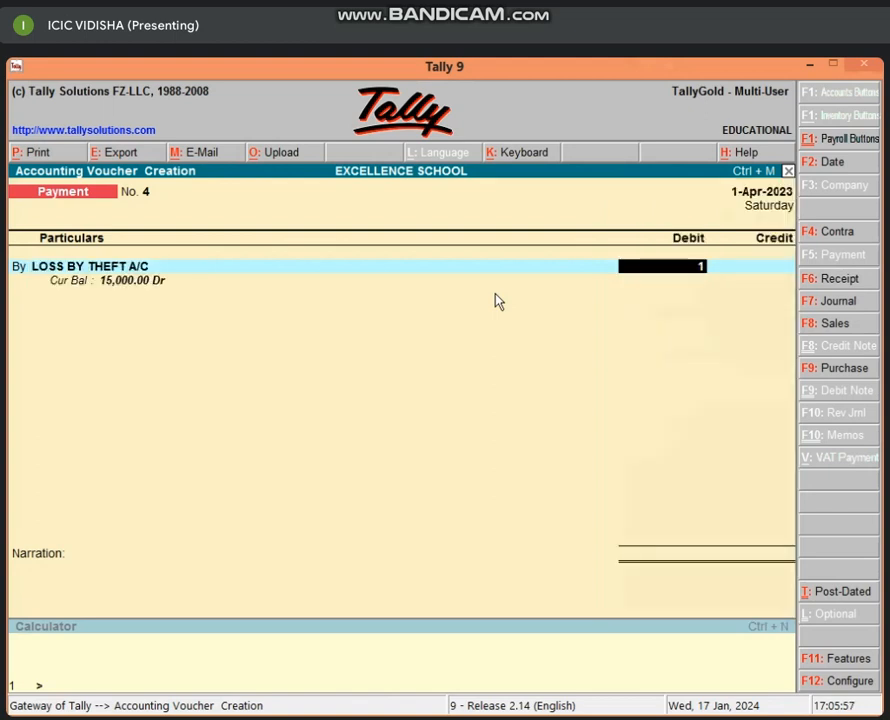
key("Return")
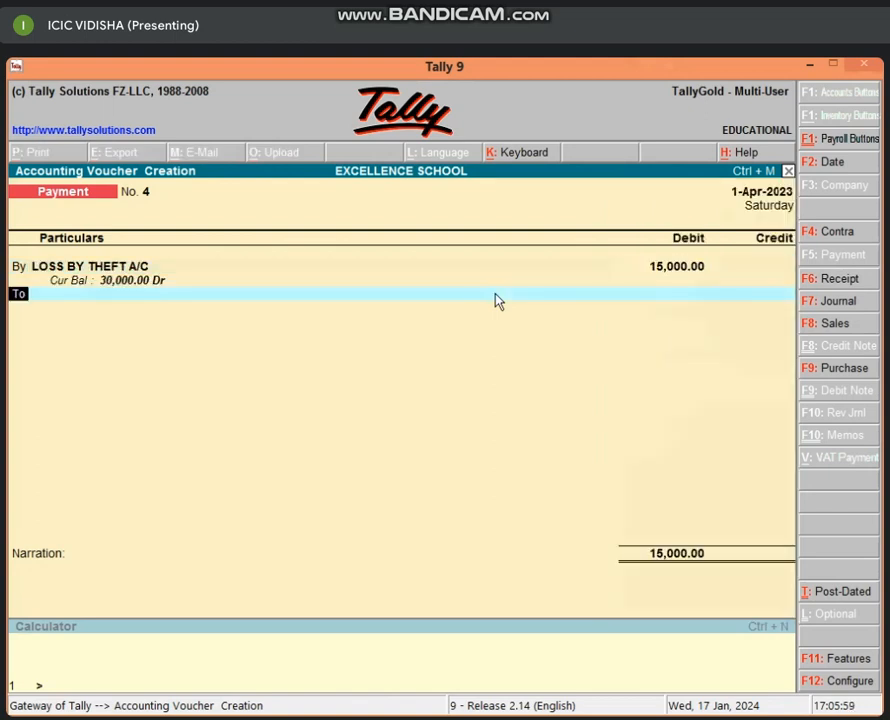
Credit Cash with 15,000 in the payment voucher, save it without a narration and leave voucher entry.
type("CAS")
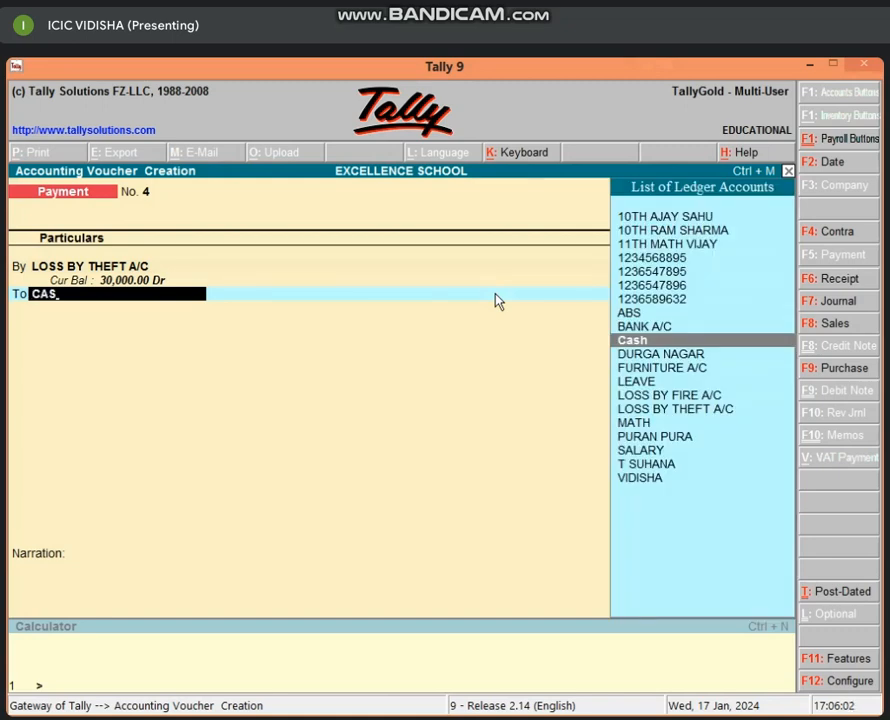
key("Return")
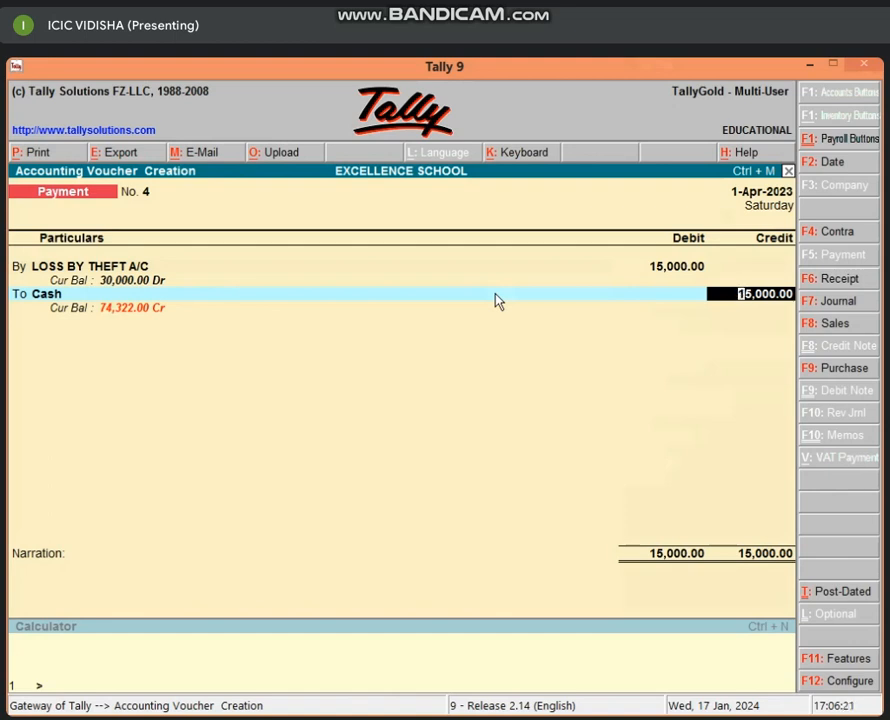
key("Return")
key("Return")
key("Return")
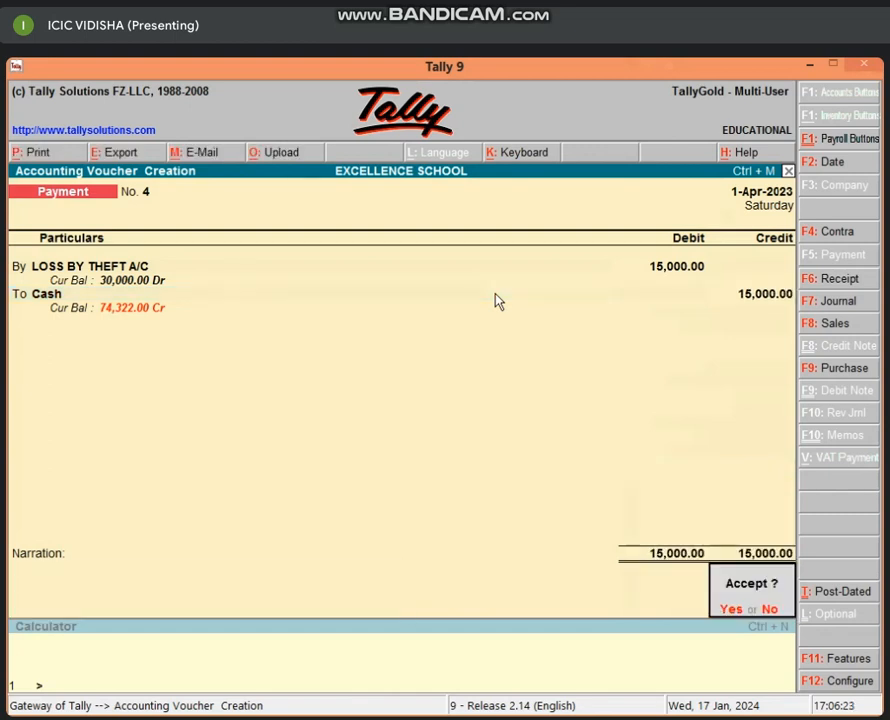
key("Return")
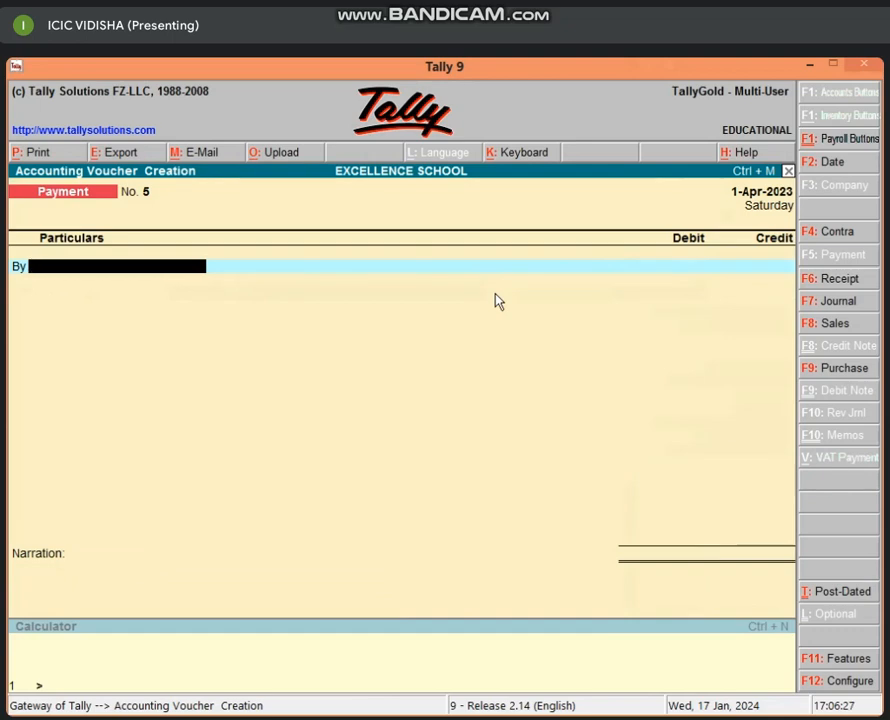
key("Escape")
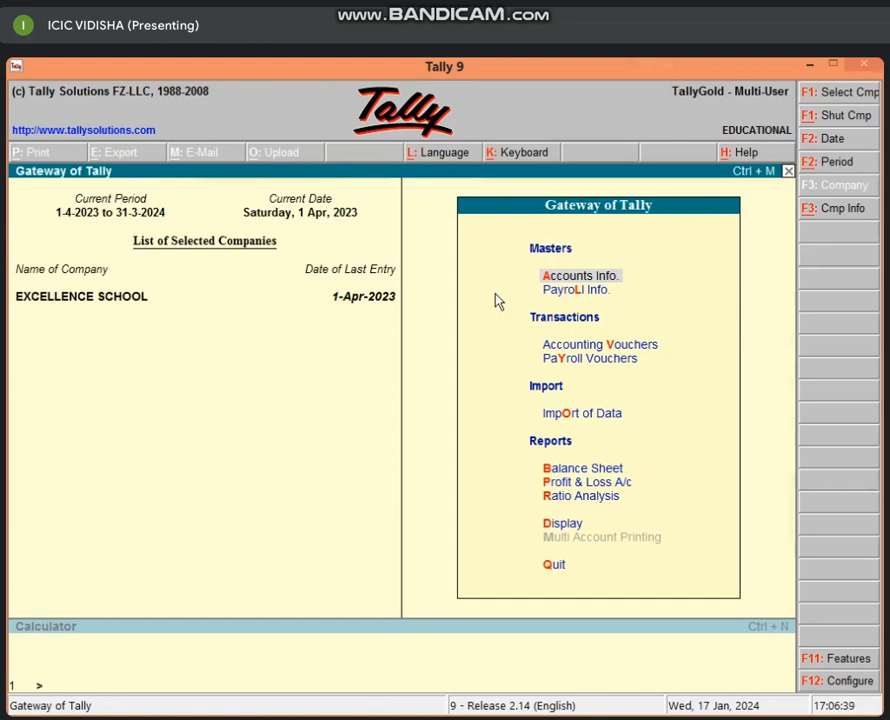
Start a new payment voucher and create the ledger ADVERTISEMENT A/C under Indirect Expenses for its debit line.
key("v")
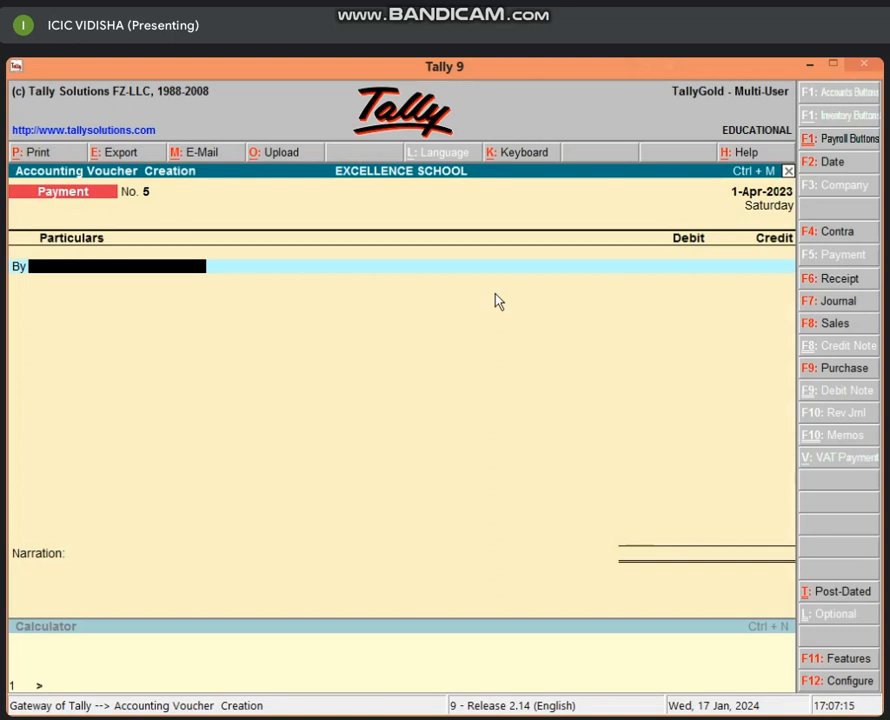
key("alt+c")
type("AD")
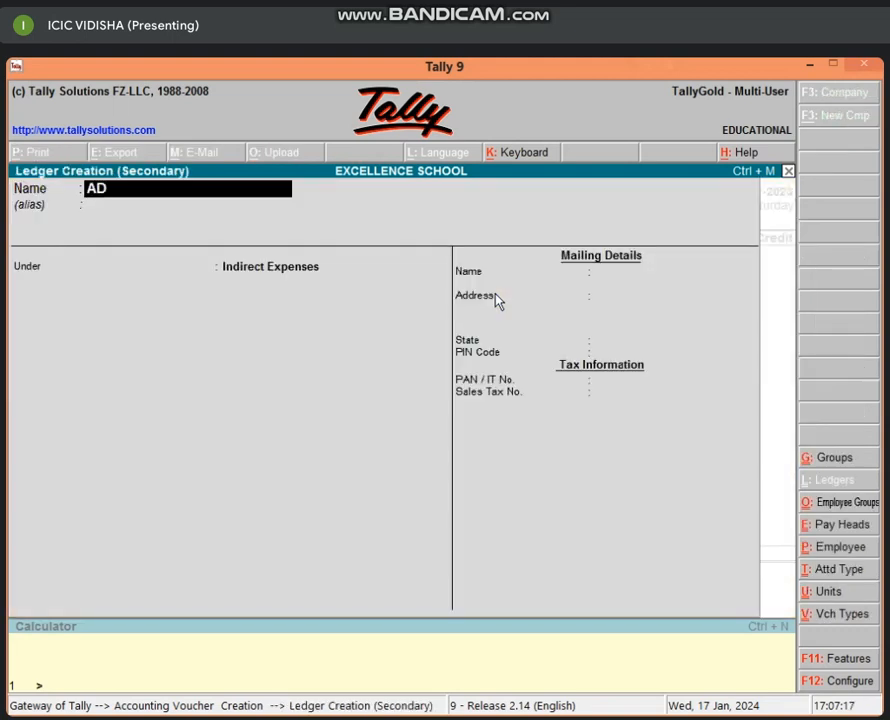
type("VERTIS")
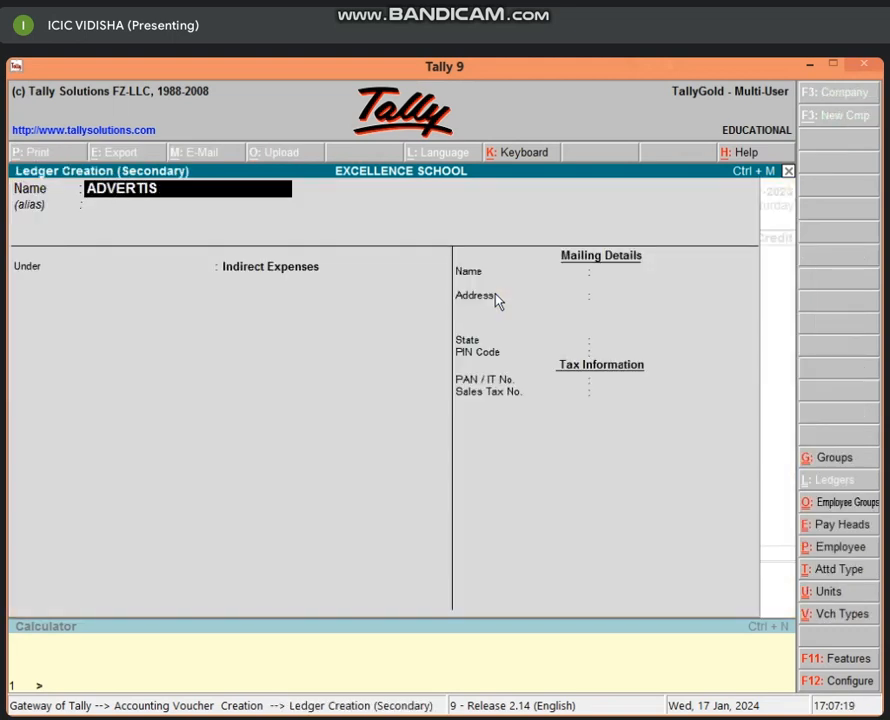
type("EMENT")
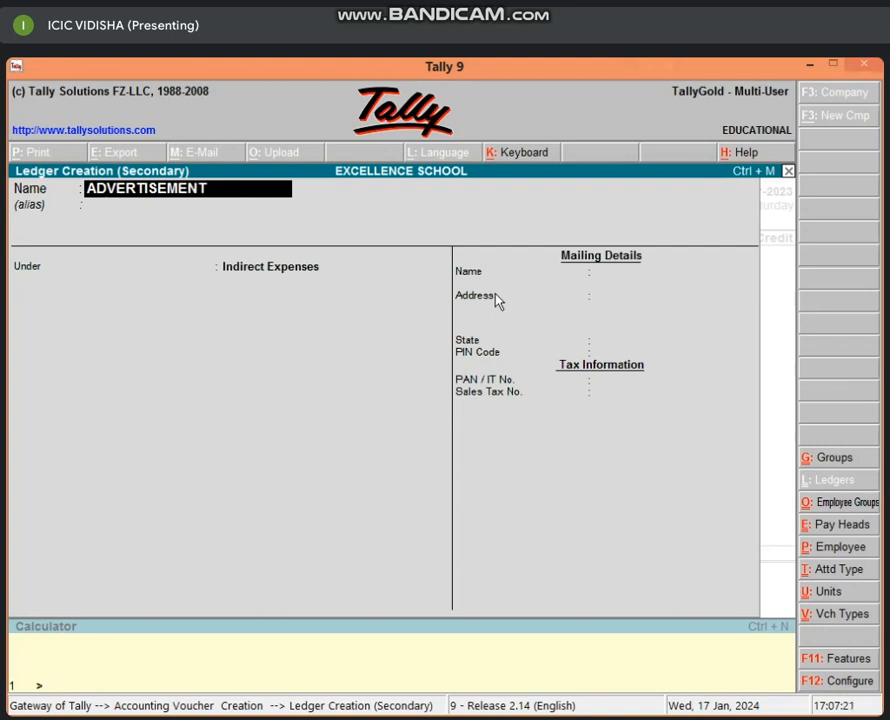
type(" A/C")
key("Return")
key("Return")
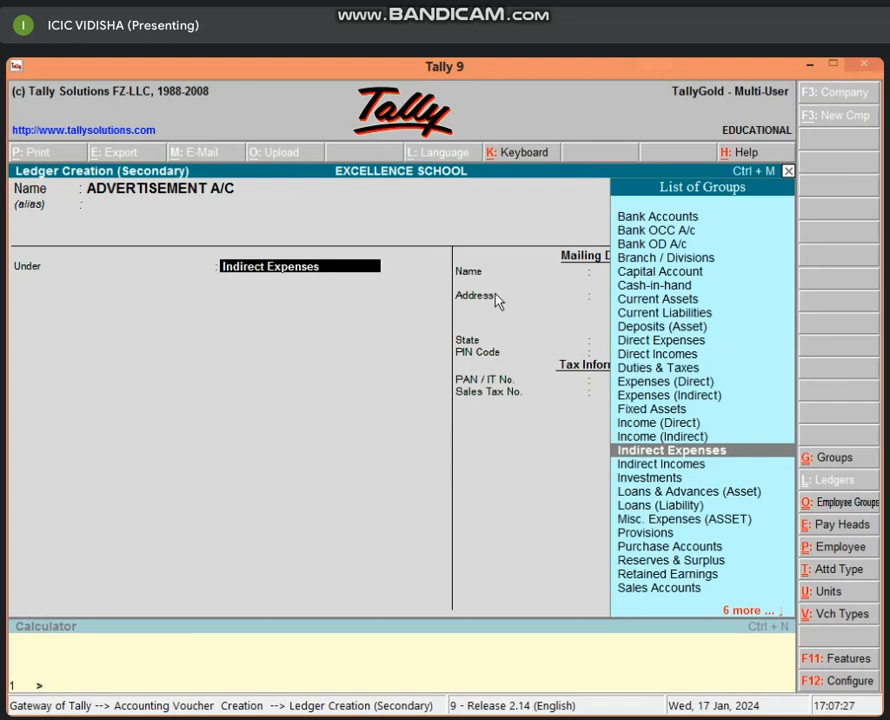
key("Return")
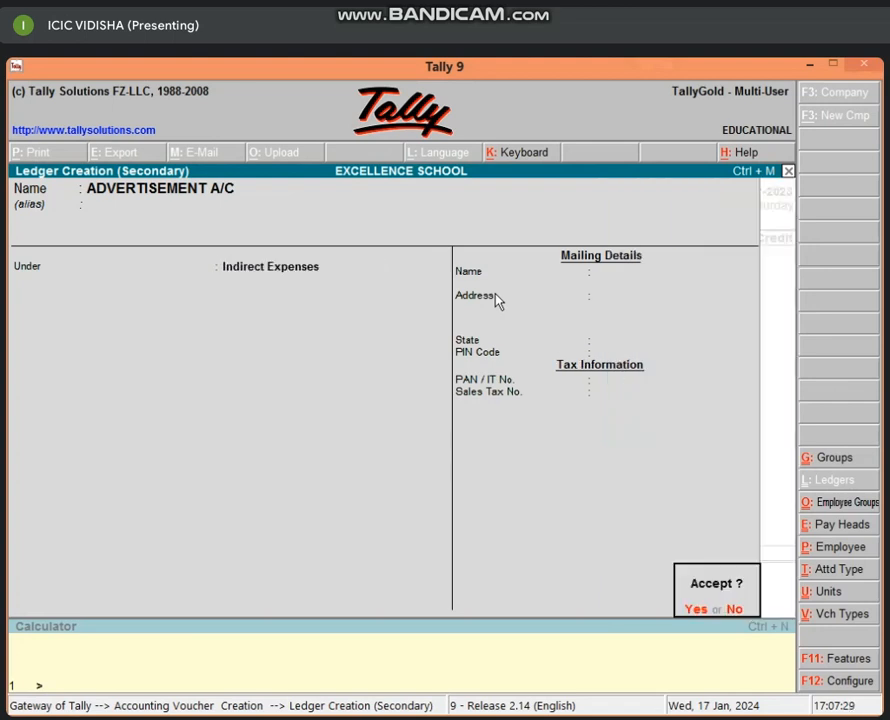
key("Return")
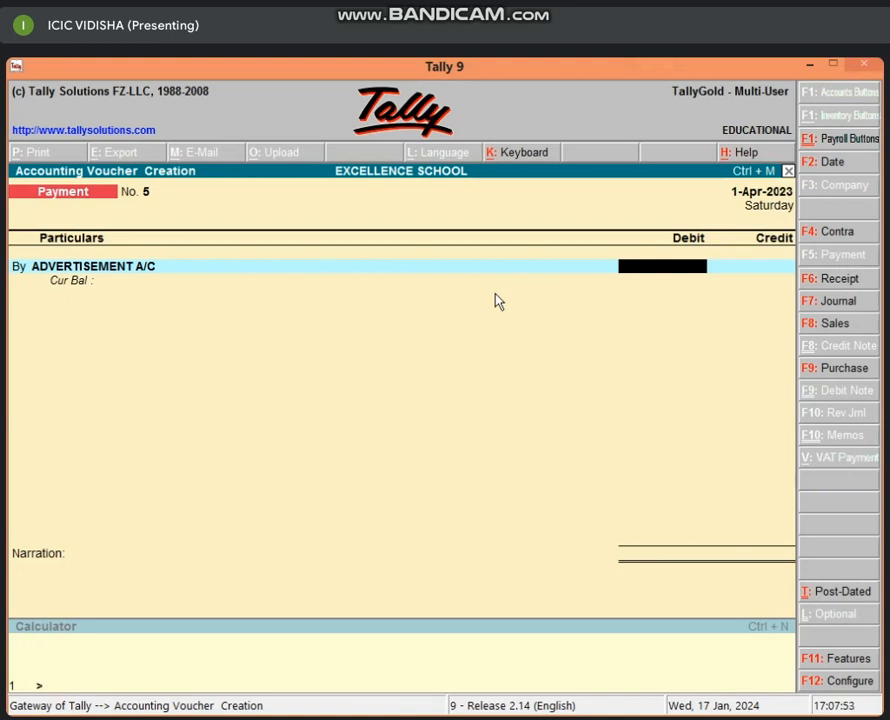
Debit ADVERTISEMENT A/C and credit Cash with 6000 each, then save the payment voucher without a narration.
type("6000")
key("Return")
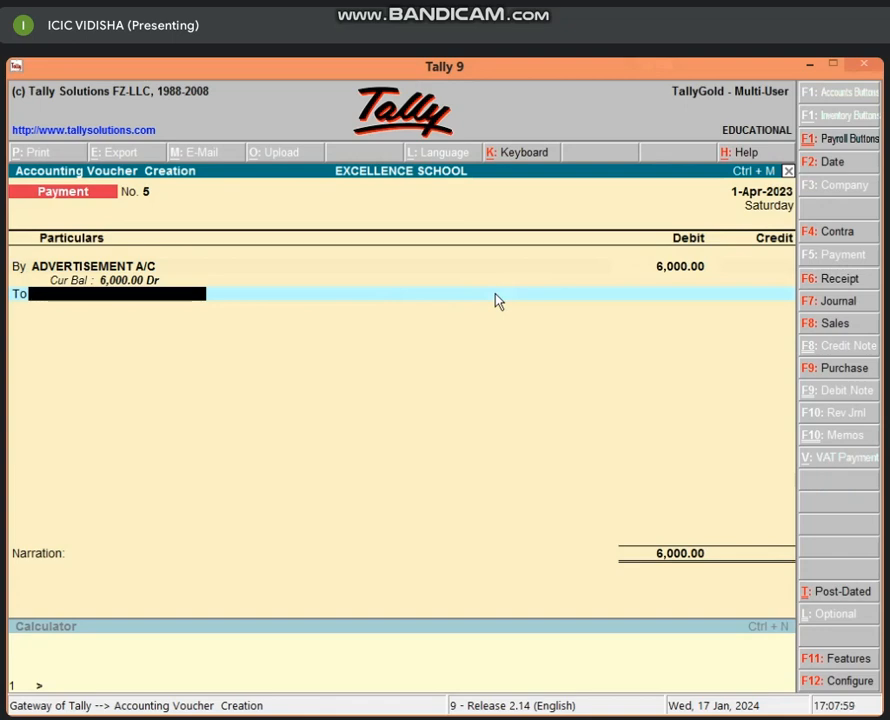
type("CAS")
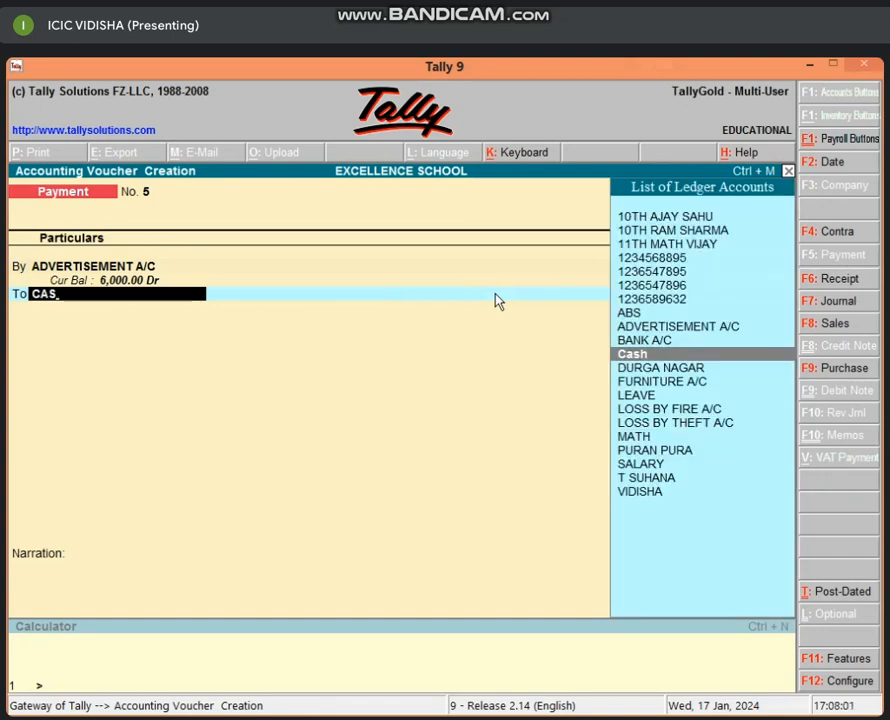
key("Return")
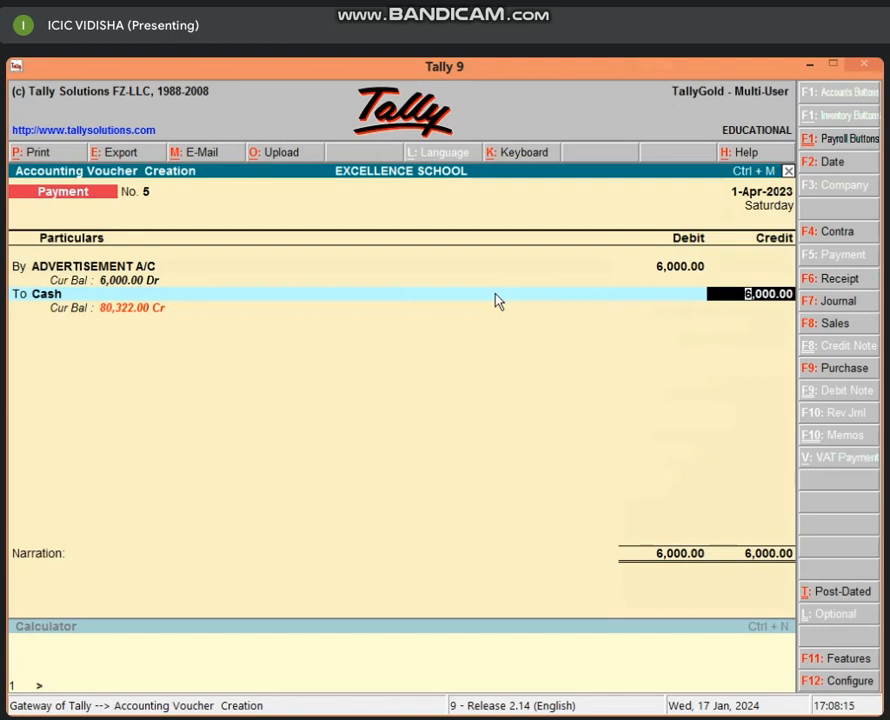
key("Return")
key("Return")
key("Return")
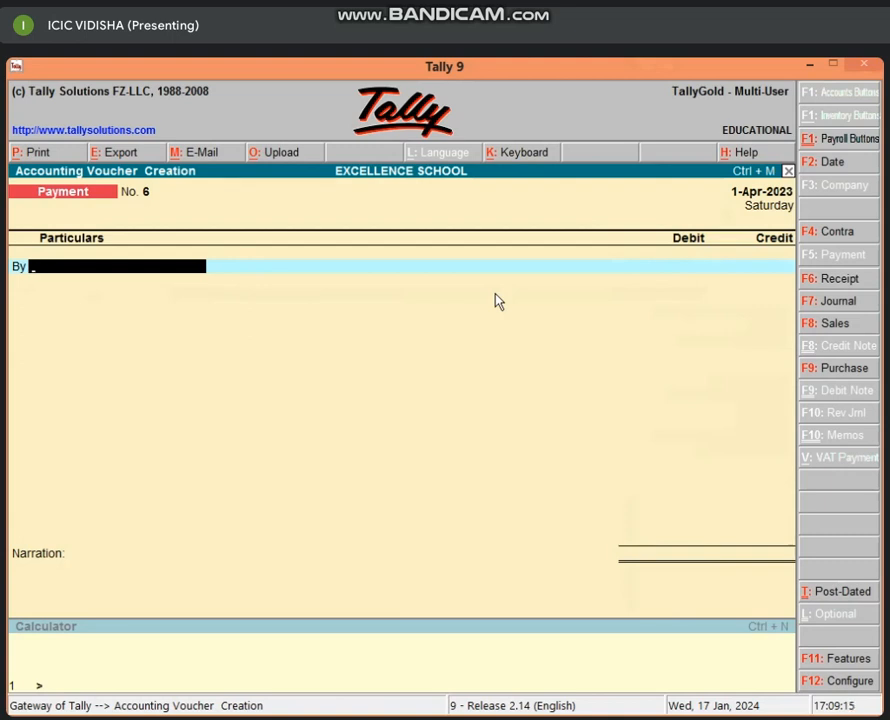
Create the ledger ELECTRICITY BILL A/C under Direct Expenses for the payment voucher's debit line.
key("alt+c")
type("E")
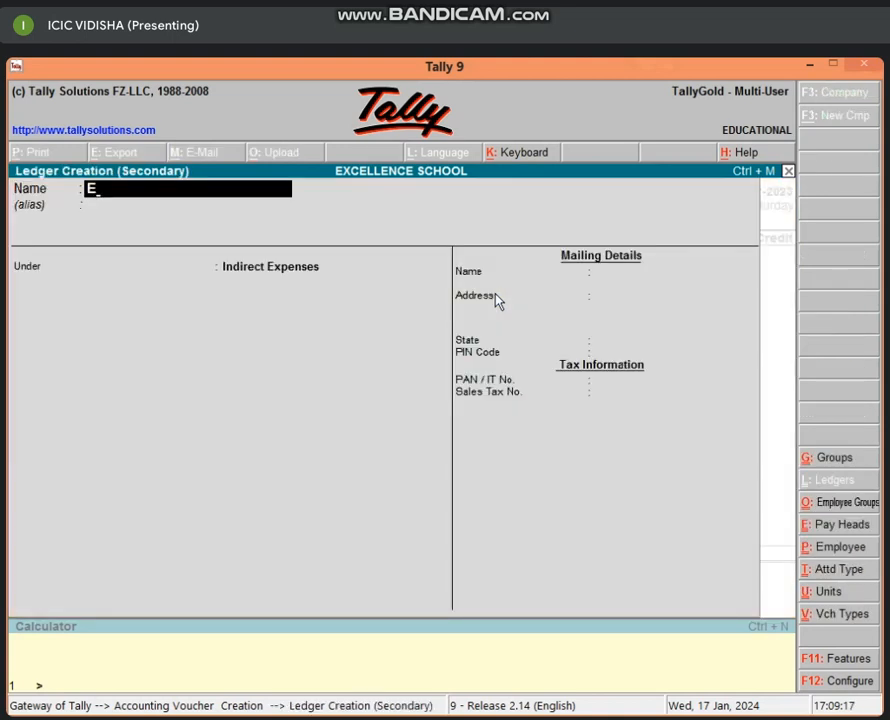
type("LECTRI")
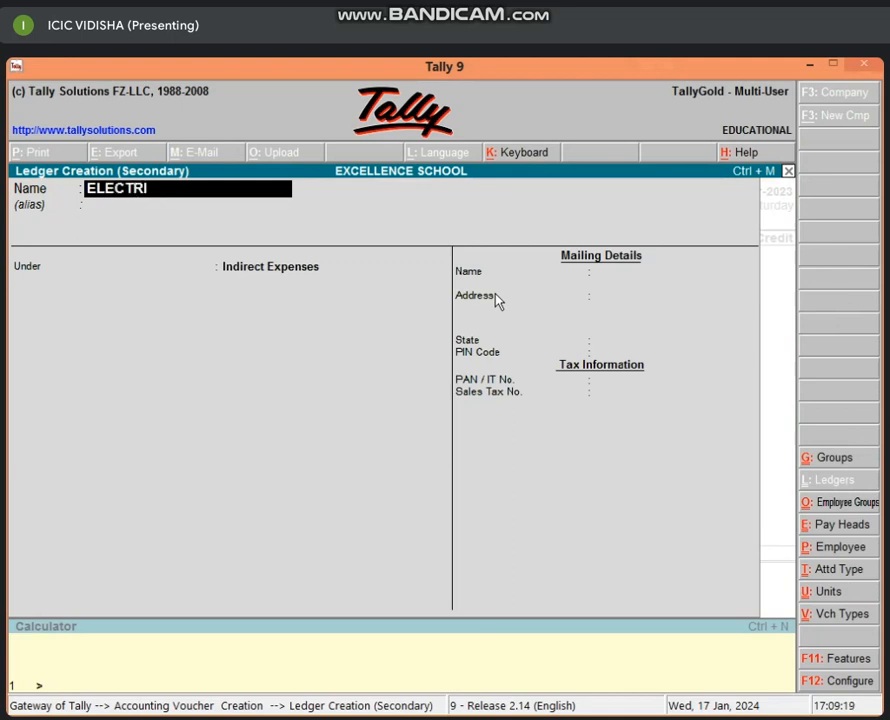
type("CITY BILL A")
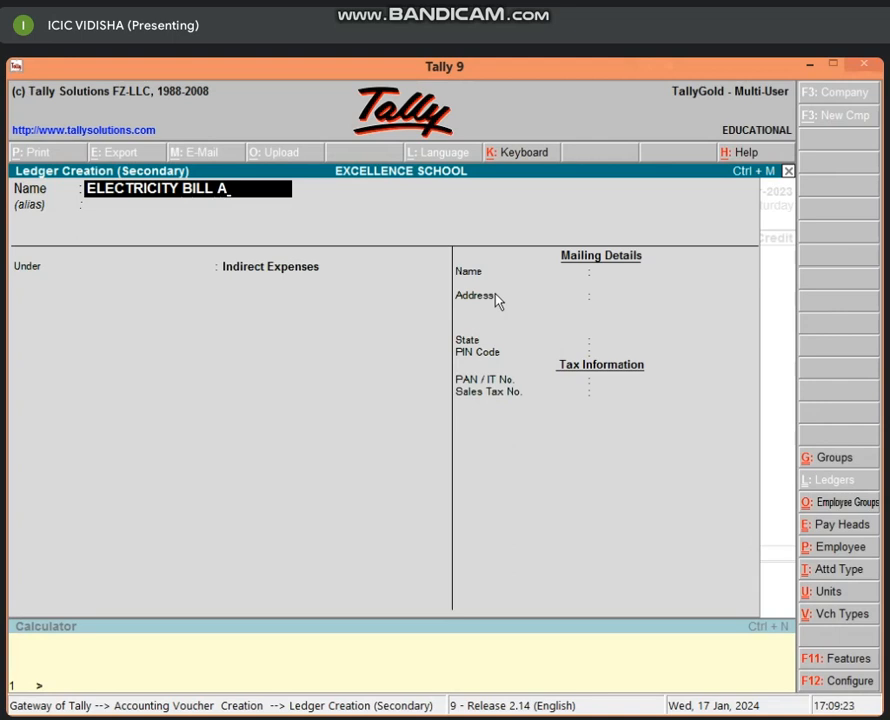
type("/C")
key("Return")
key("Return")
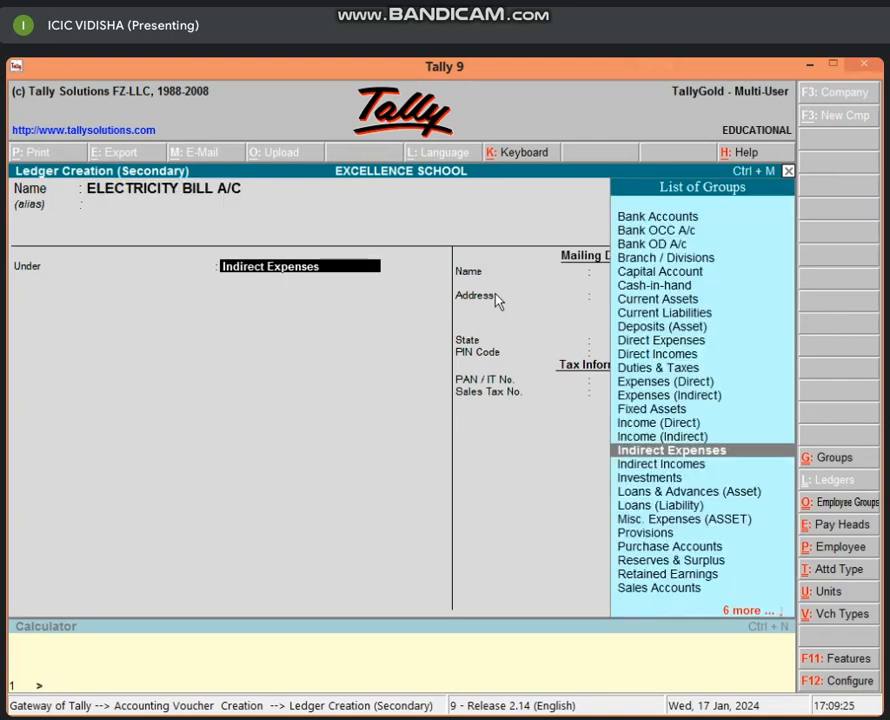
type("DIRE")
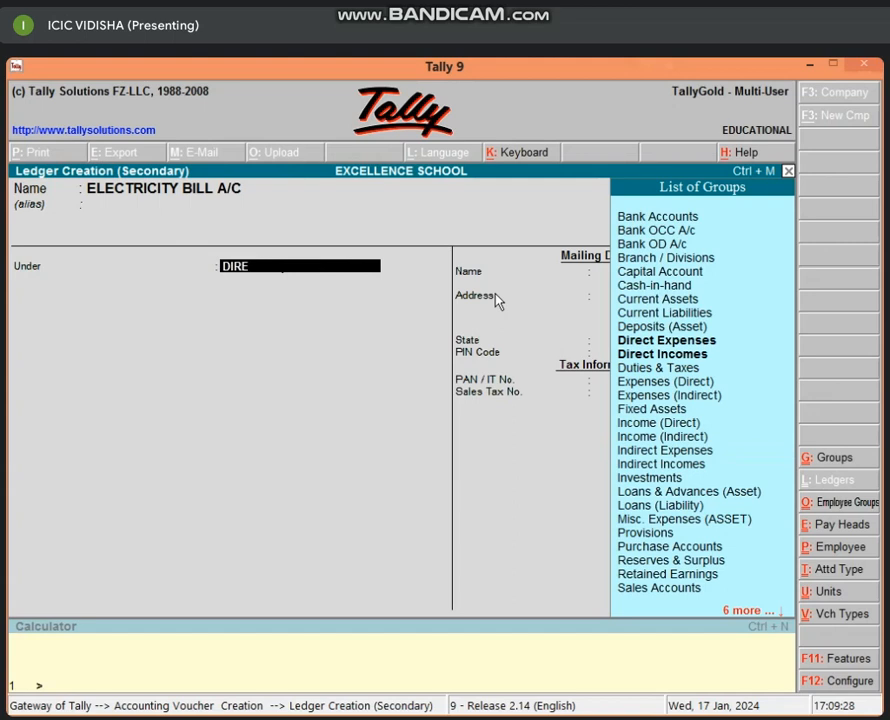
key("Down")
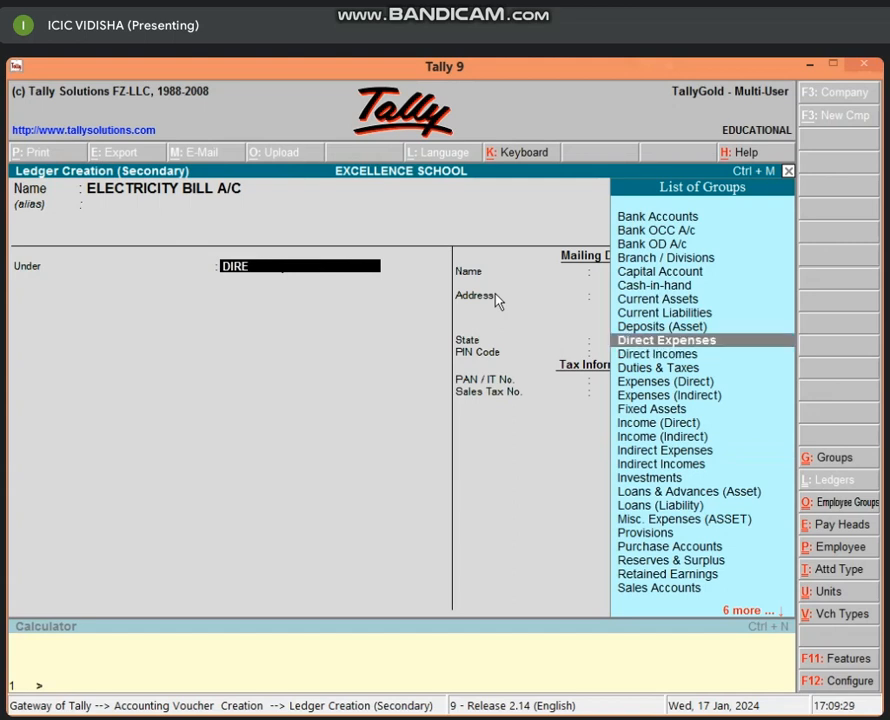
key("Return")
key("Return")
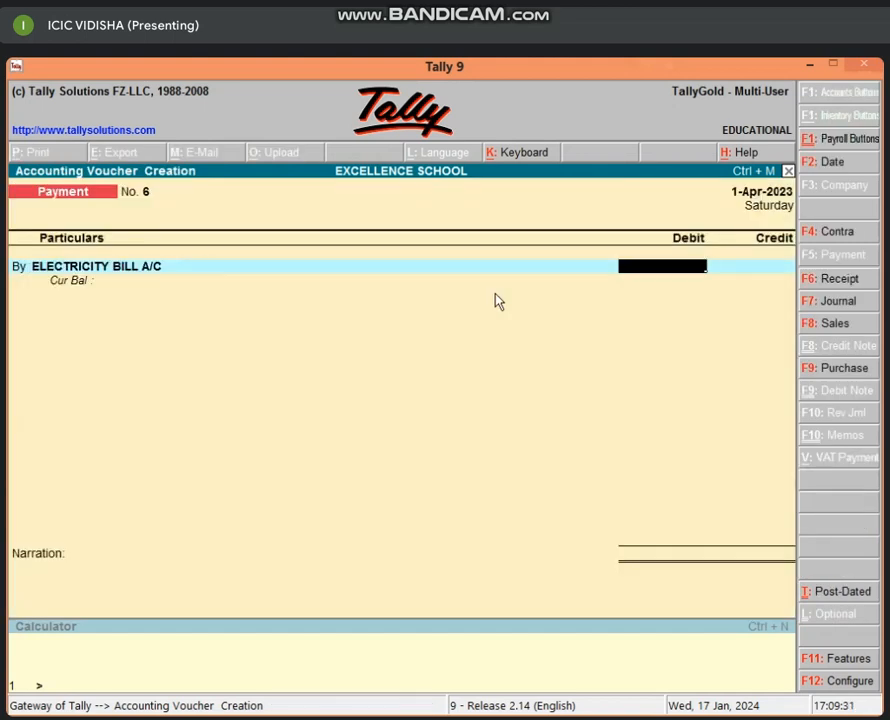
Debit ELECTRICITY BILL A/C and credit Cash with 5000 each, save the voucher without a narration and leave voucher entry.
type("5000")
key("Return")
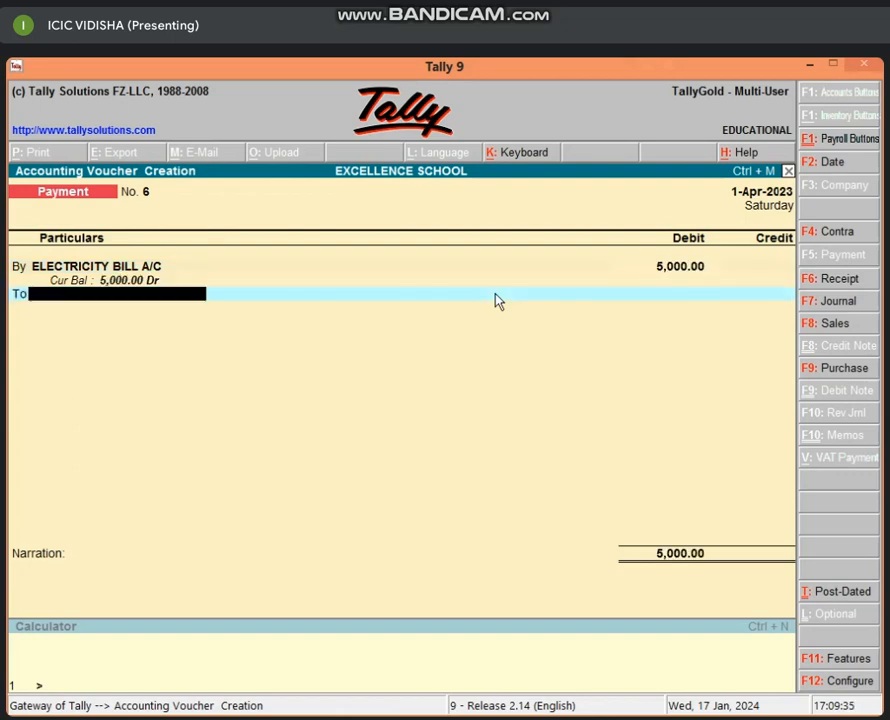
type("CAS")
key("Return")
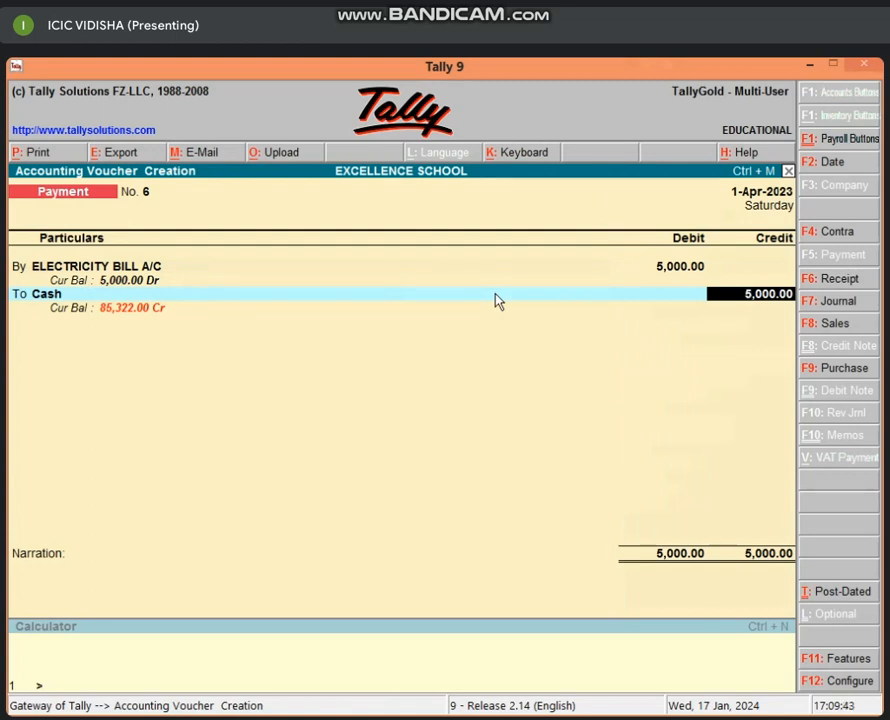
key("Return")
key("Return")
key("Return")
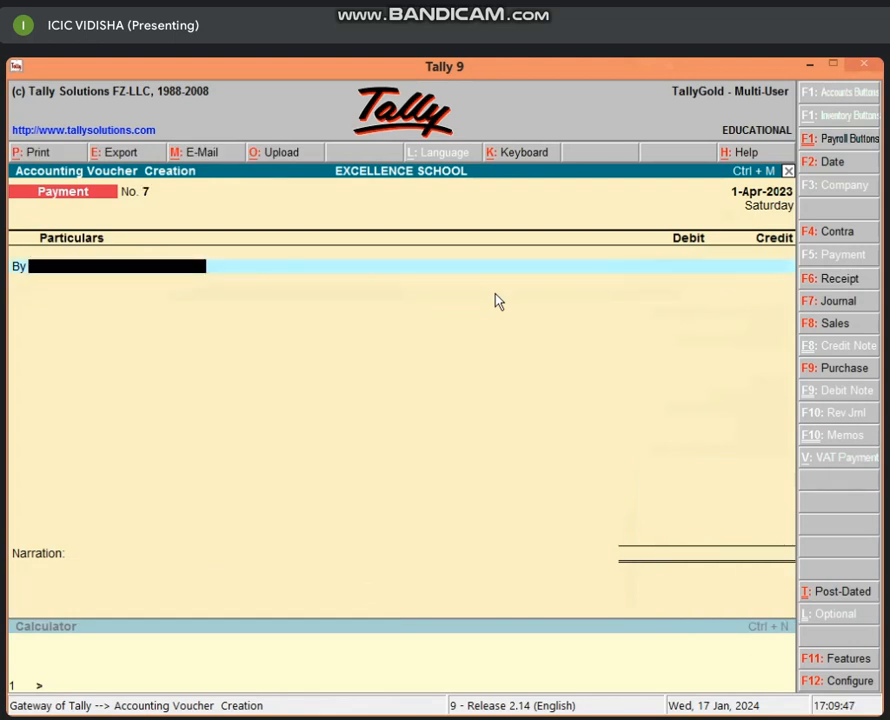
key("Escape")
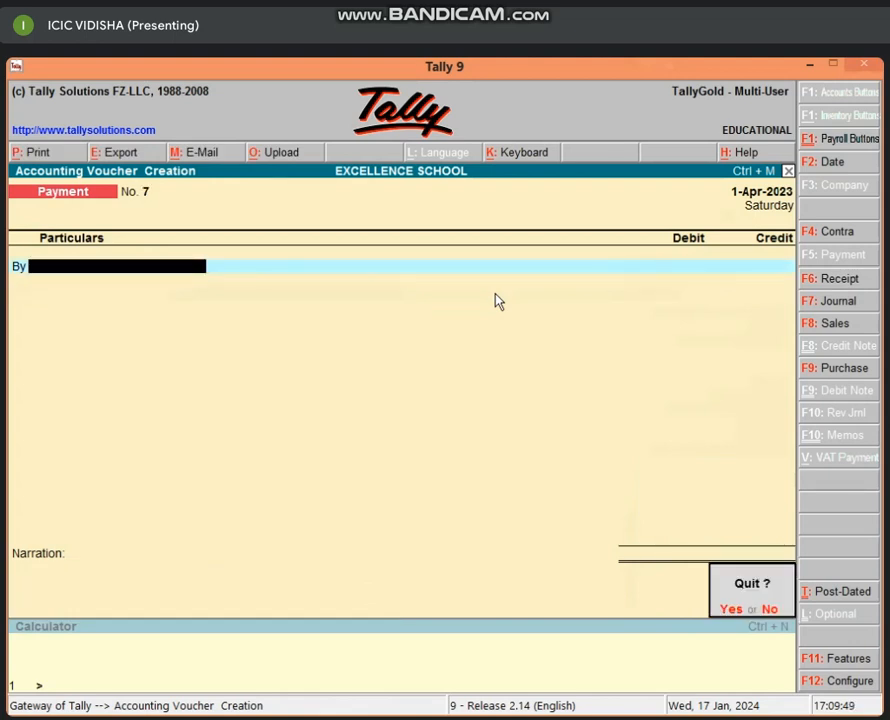
key("y")
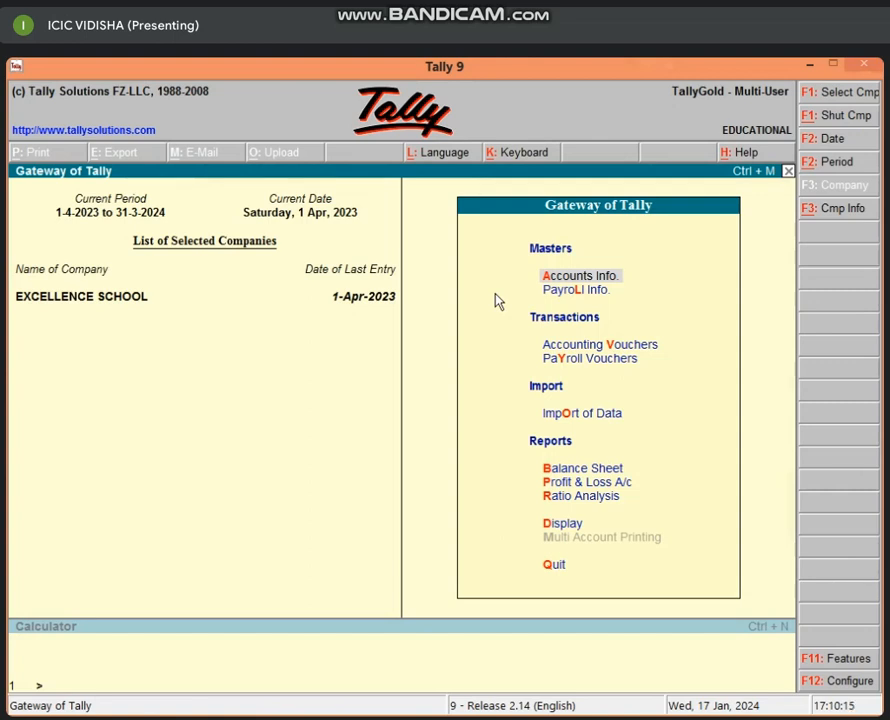
Review the company's Accounting Features, including the Maintain Payroll and cost centre settings, and leave without changes.
key("Down")
key("Up")
key("F11")
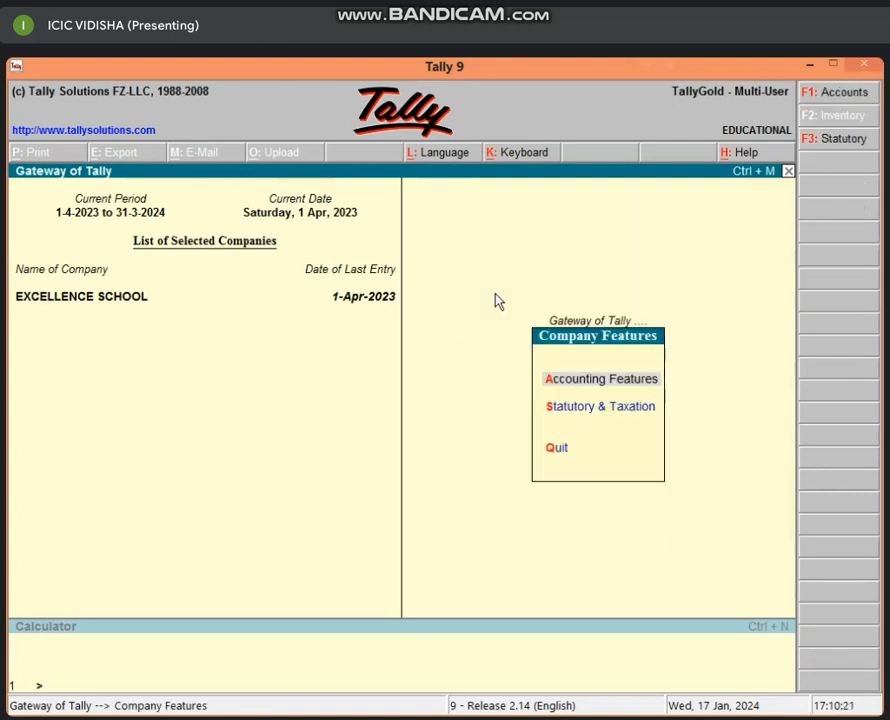
key("Return")
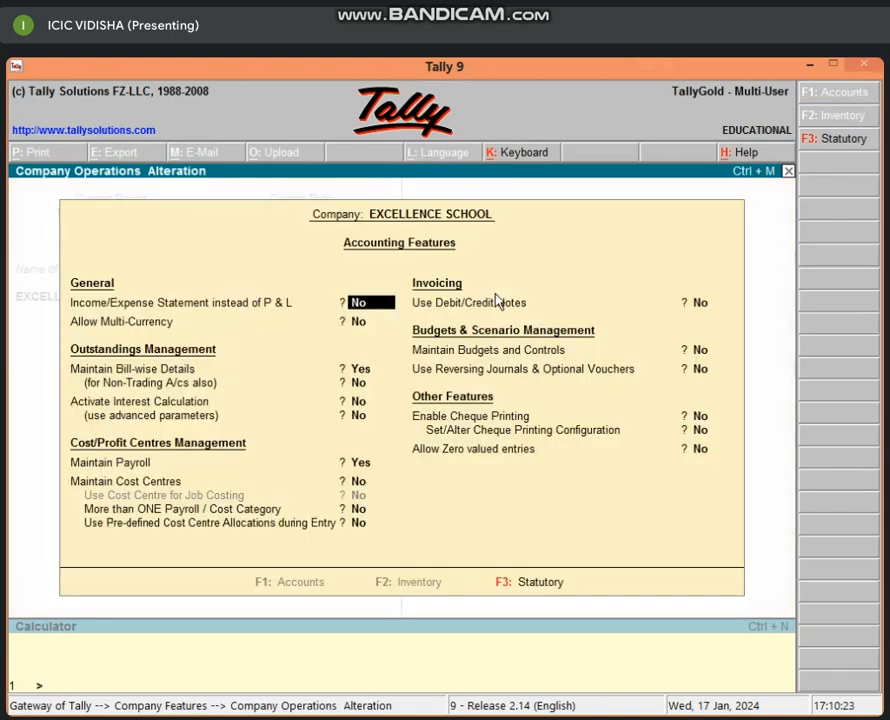
key("Return")
key("Return")
key("Return")
key("Return")
key("Return")
key("Return")
key("Return")
key("Return")
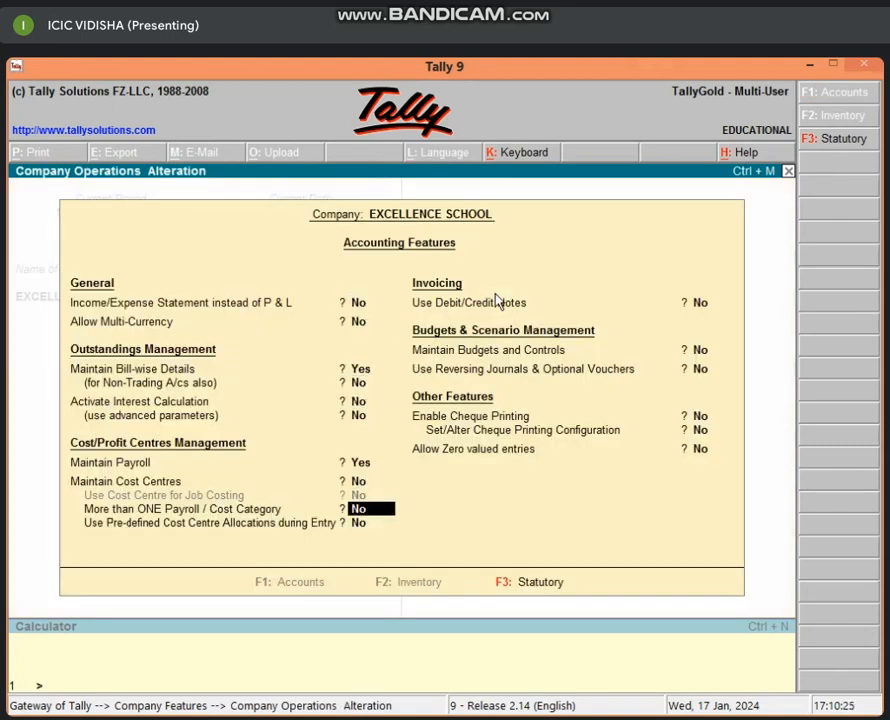
key("Up")
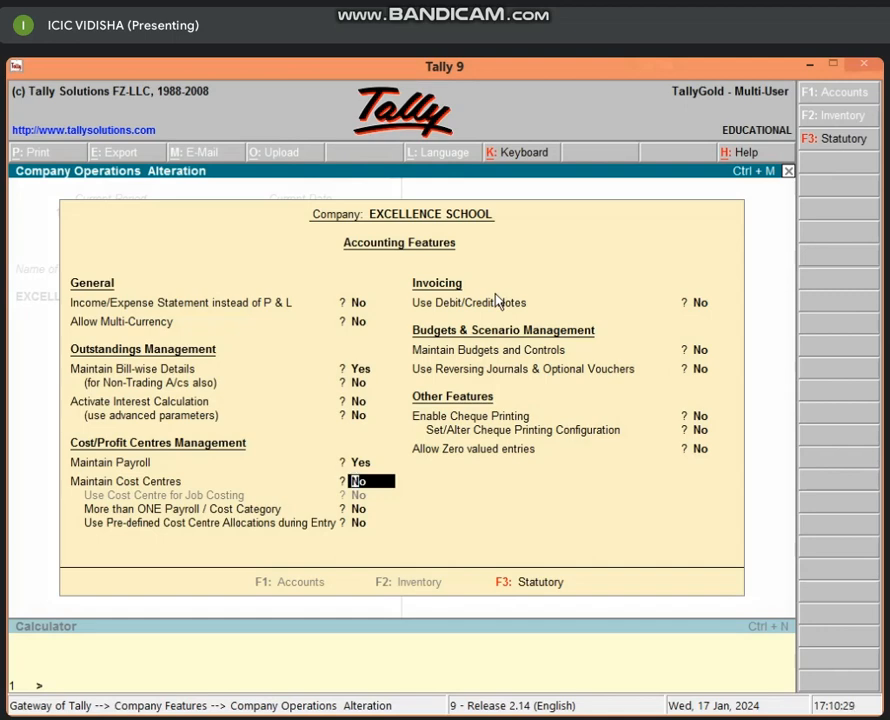
key("Escape")
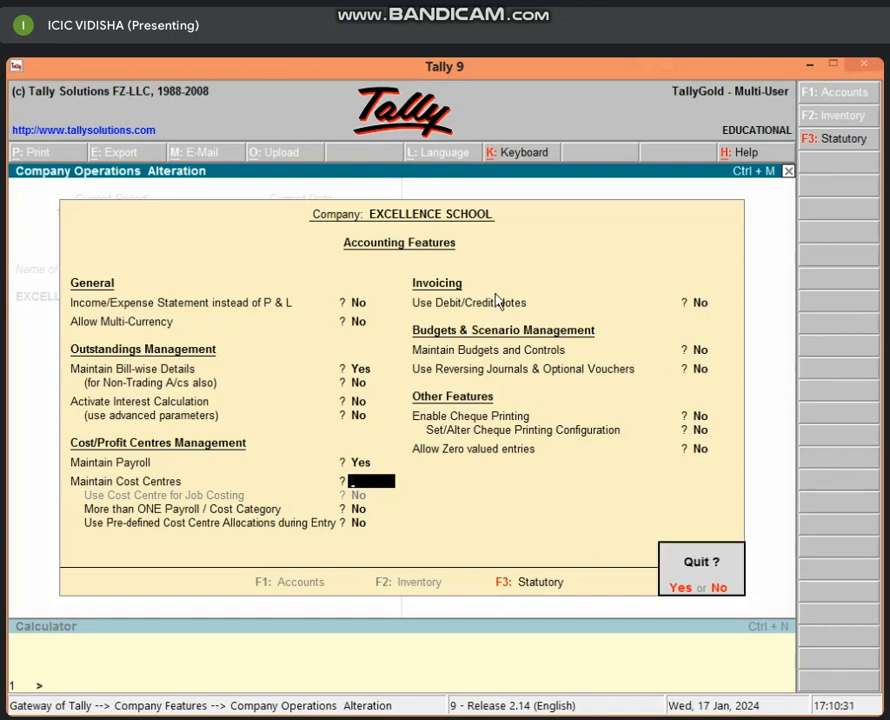
key("y")
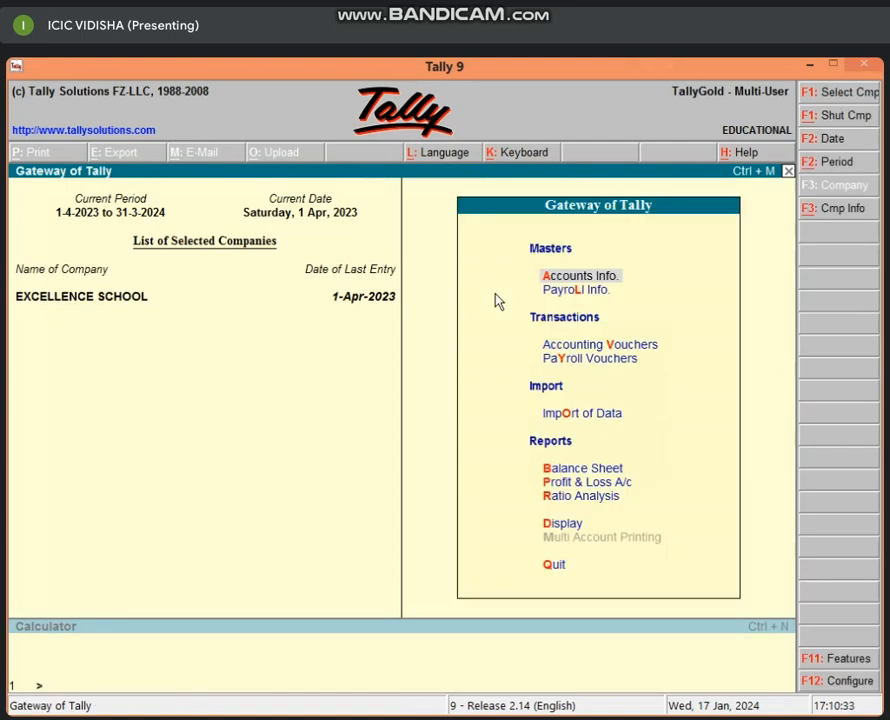
Open the existing SALARY pay head for alteration from the payroll masters.
key("Down")
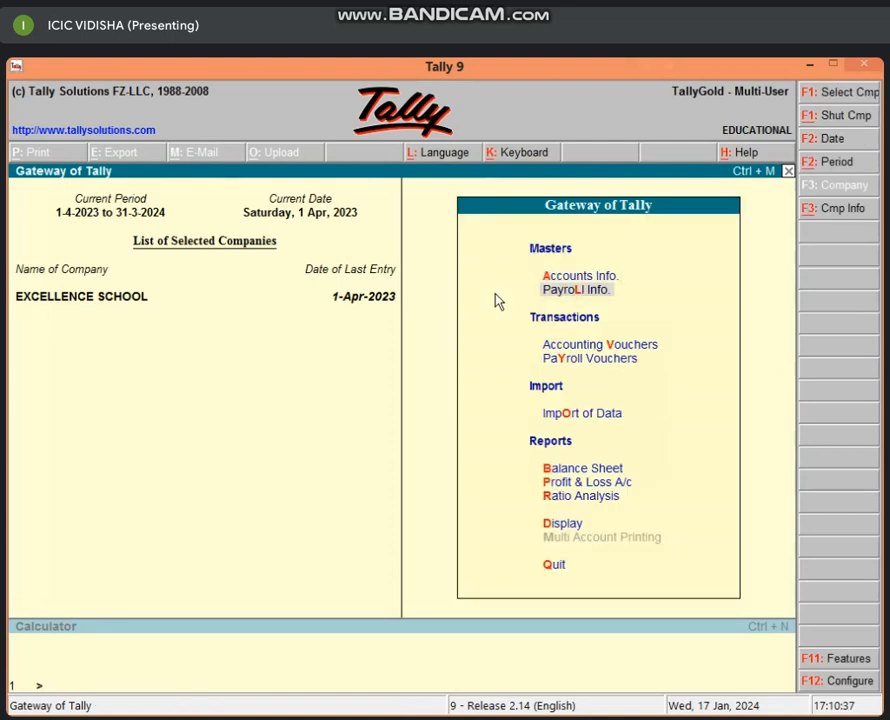
key("Return")
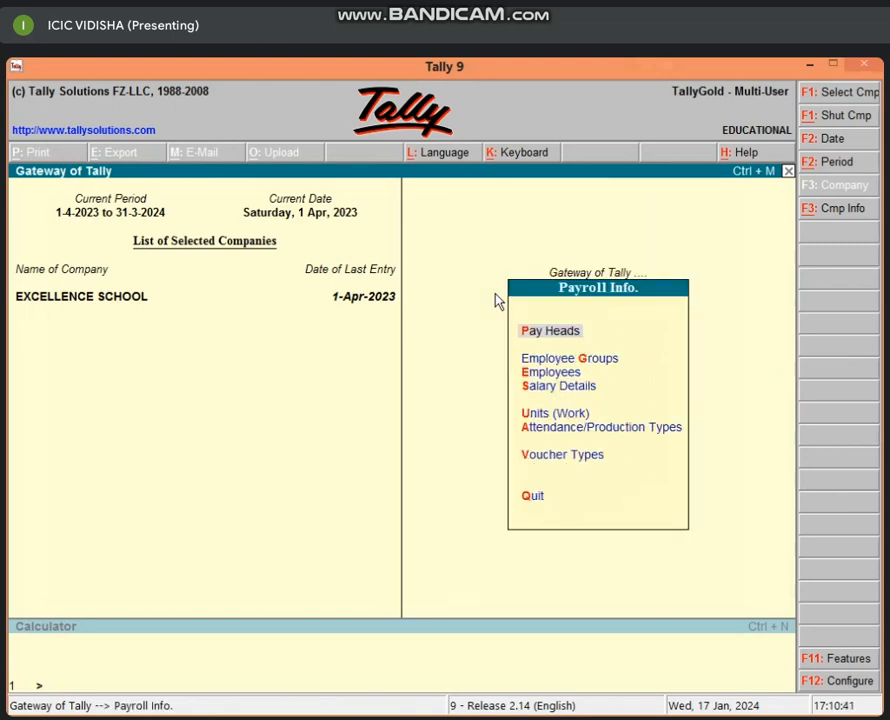
key("Return")
key("Down")
key("Down")
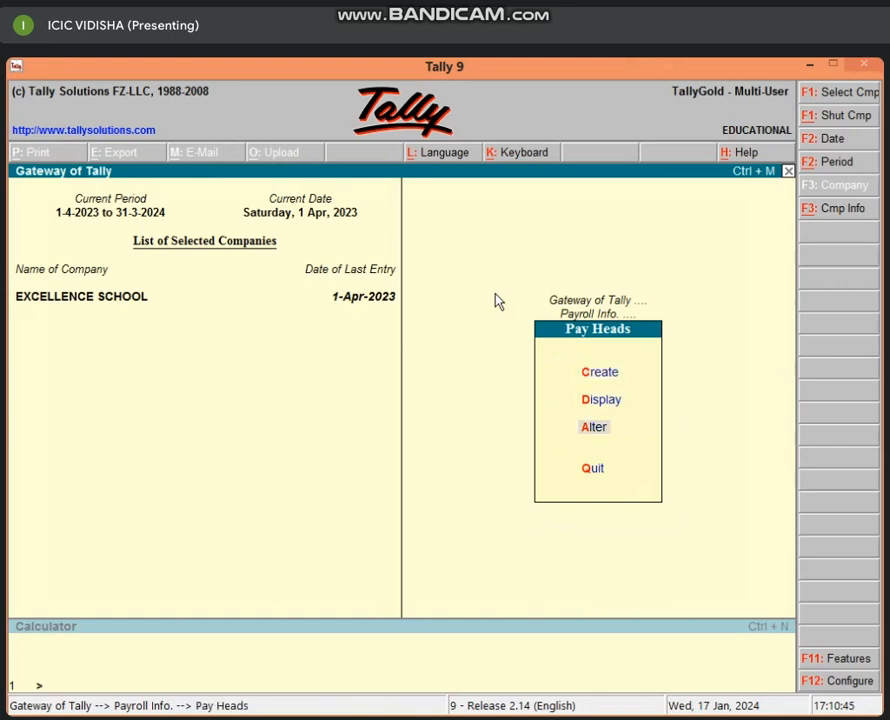
key("Return")
key("Down")
key("Down")
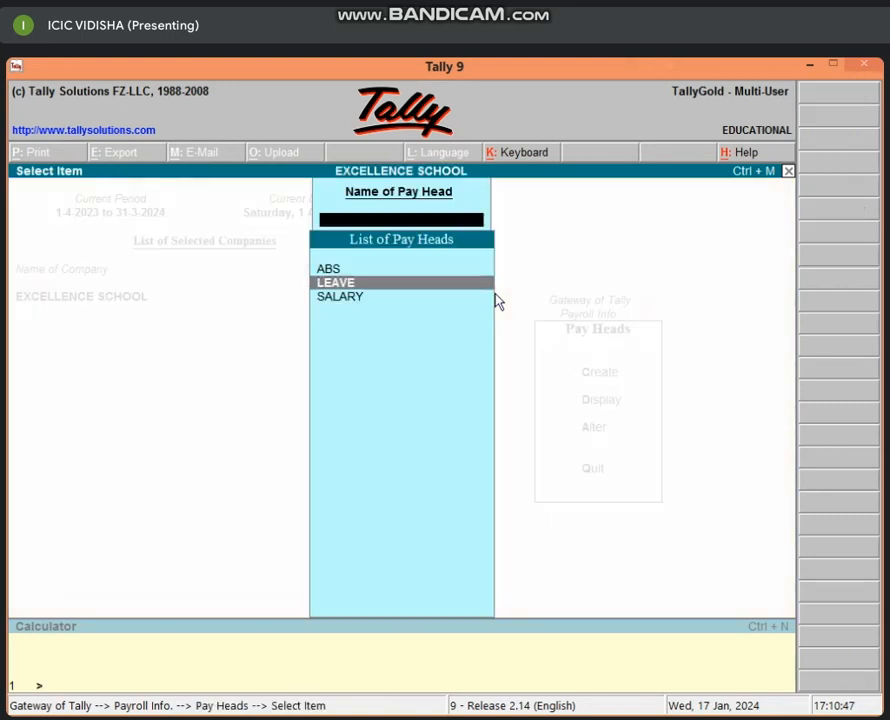
key("Return")
key("Return")
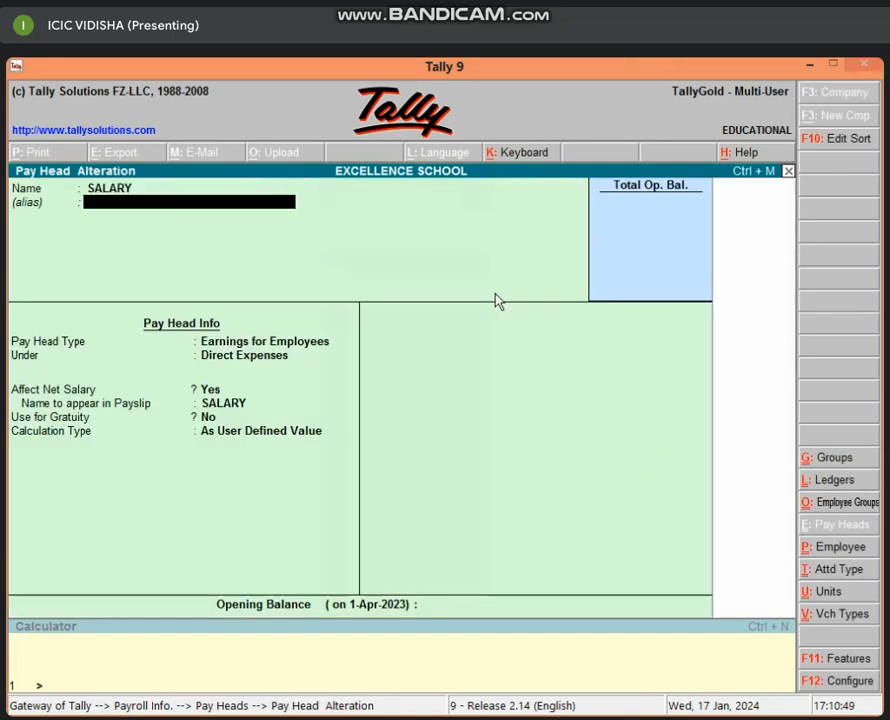
Examine the SALARY pay head's type, group, net salary, payslip name, gratuity and calculation settings, and accept it without changes.
key("Return")
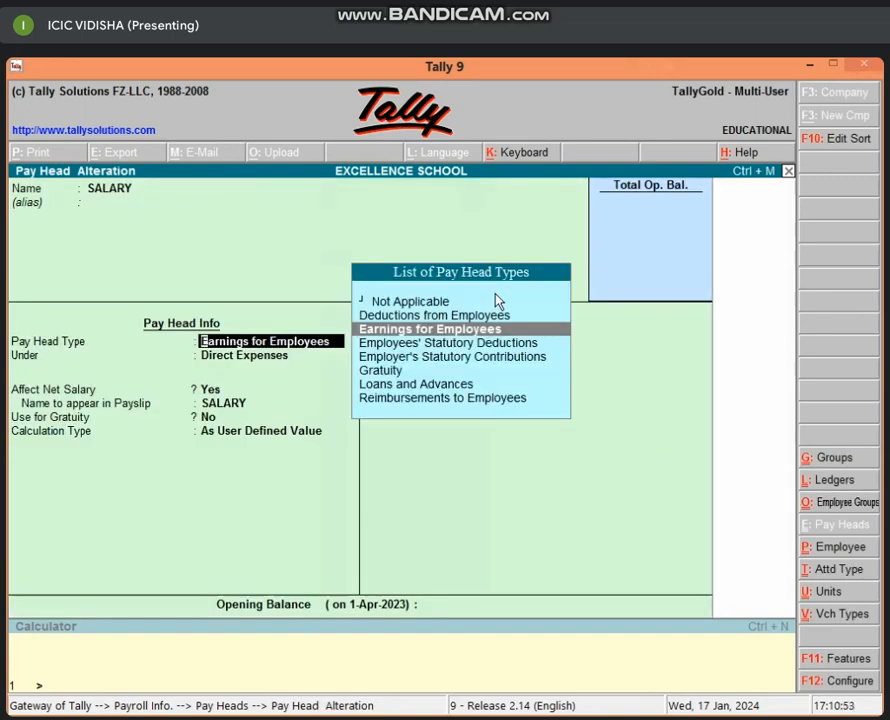
key("Return")
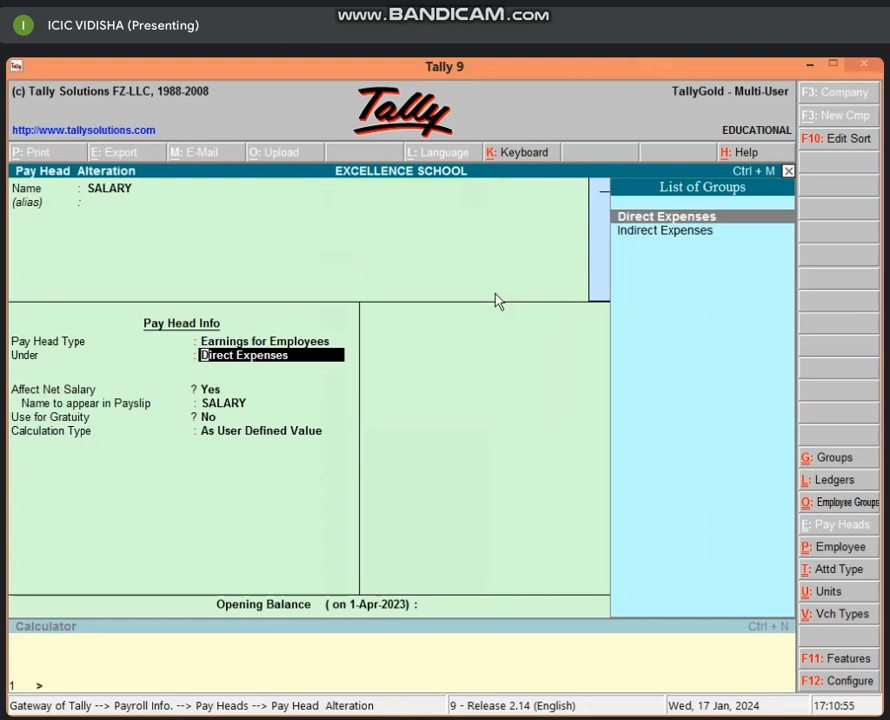
key("Return")
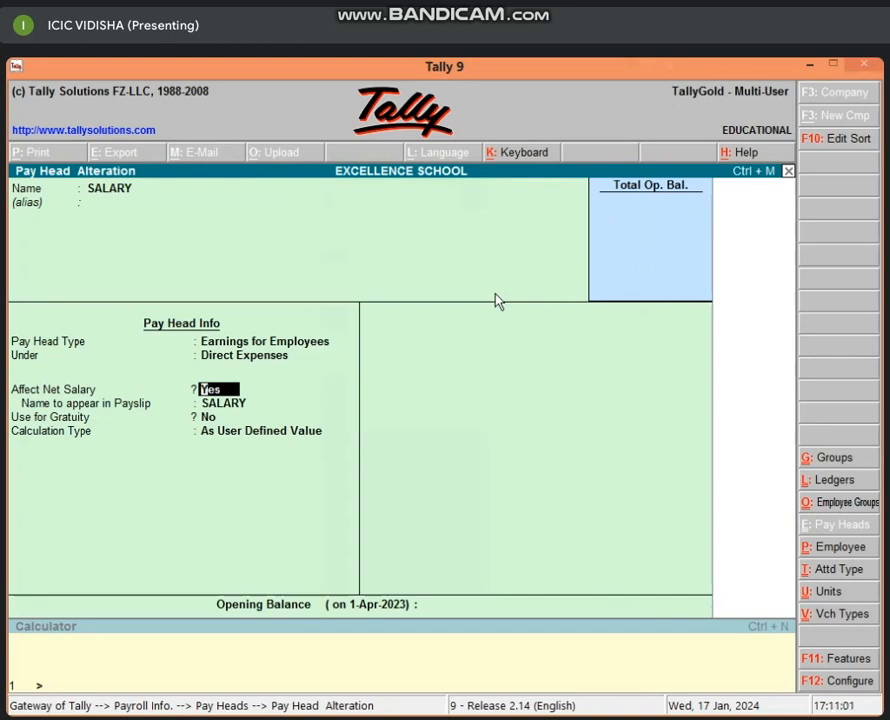
key("Return")
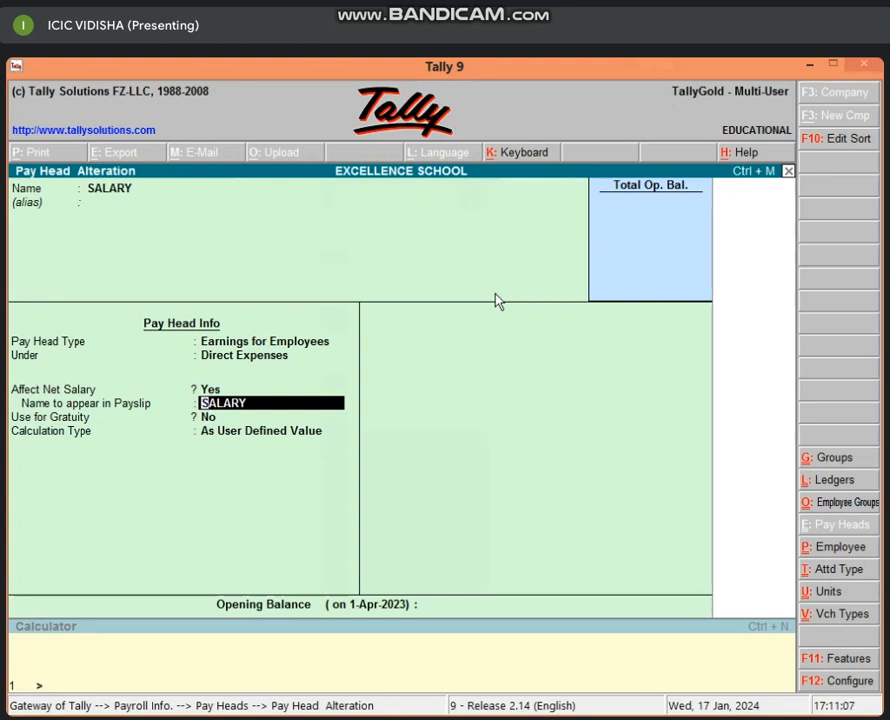
key("Return")
key("Return")
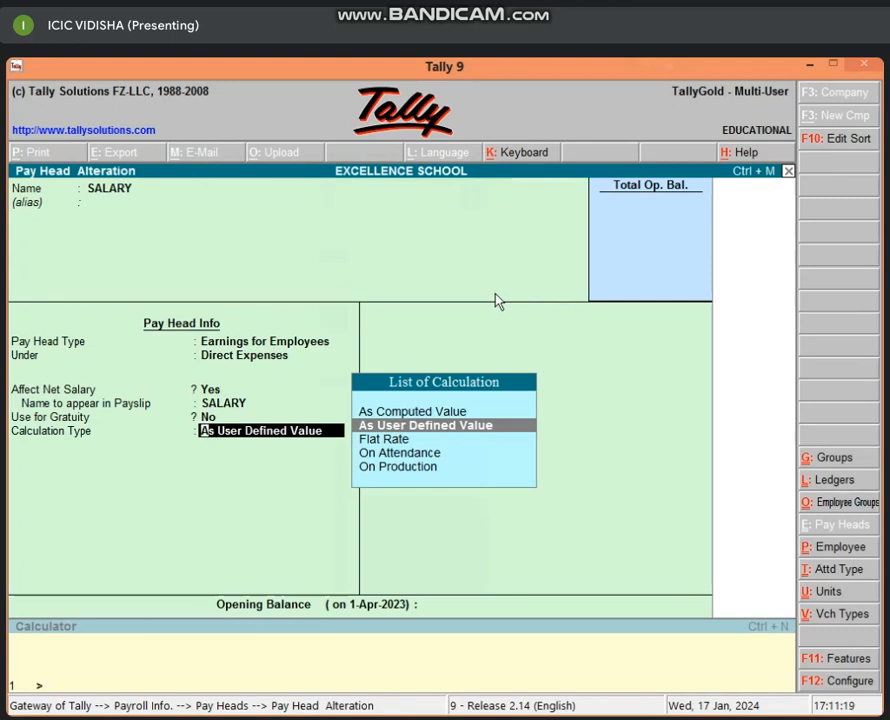
key("Return")
key("Return")
key("Return")
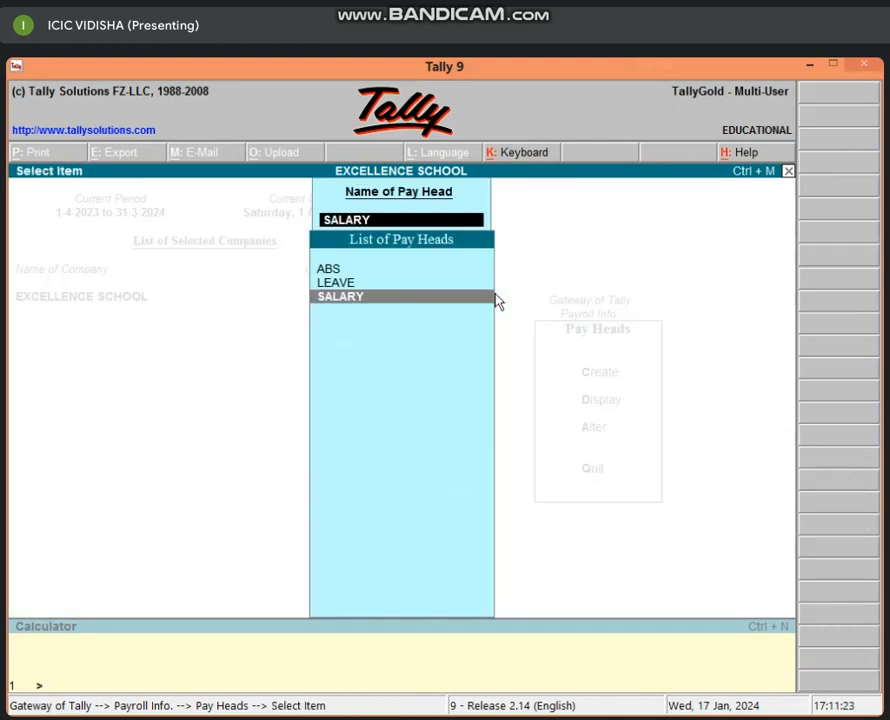
Open the LEAVE pay head, examine its type, group, net salary, payslip name and calculation settings, and accept it without changes.
key("Up")
key("Return")
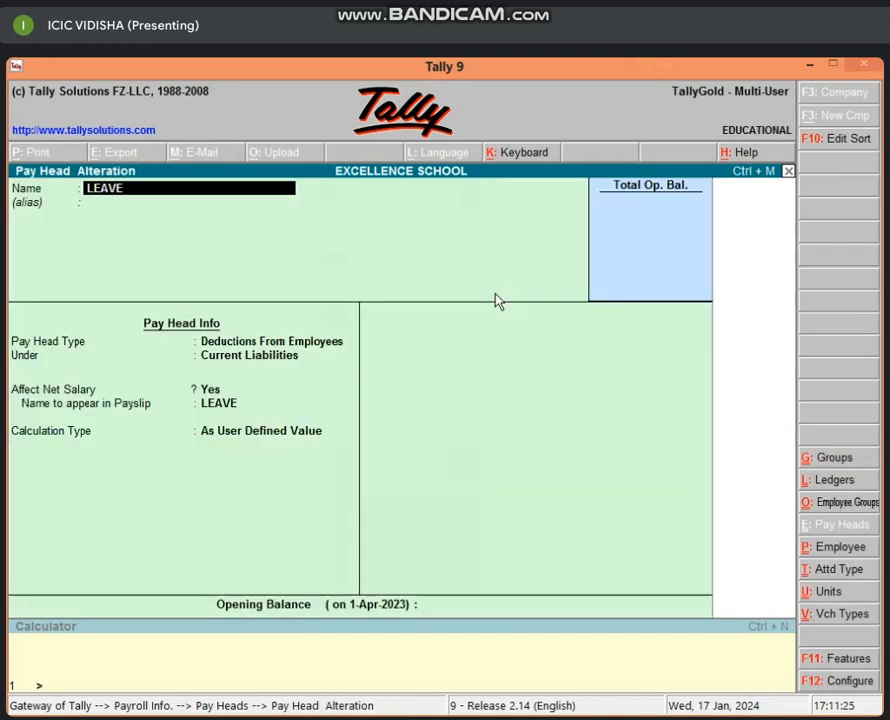
key("Return")
key("Return")
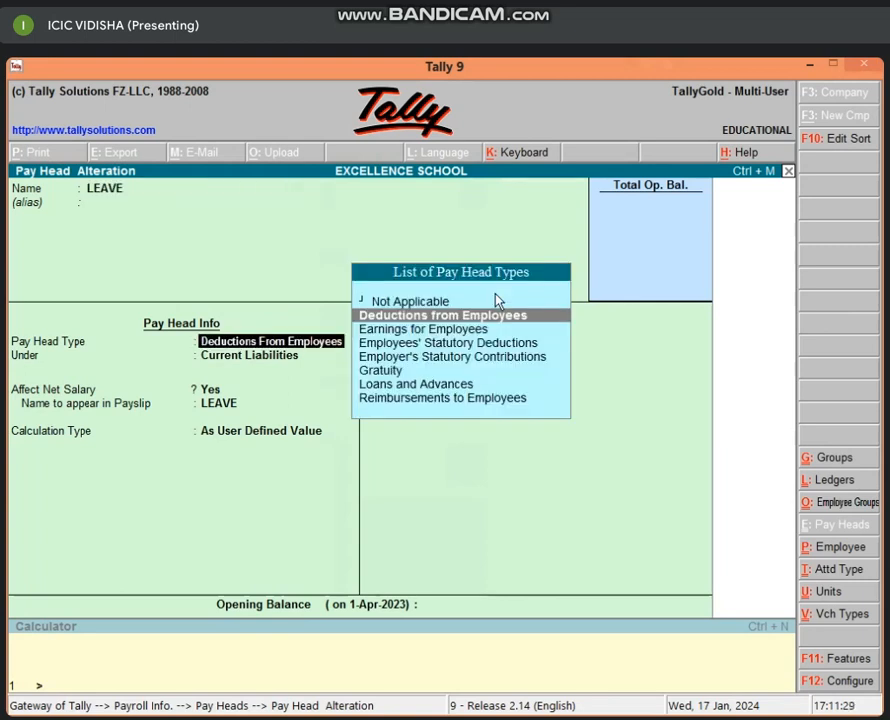
key("Return")
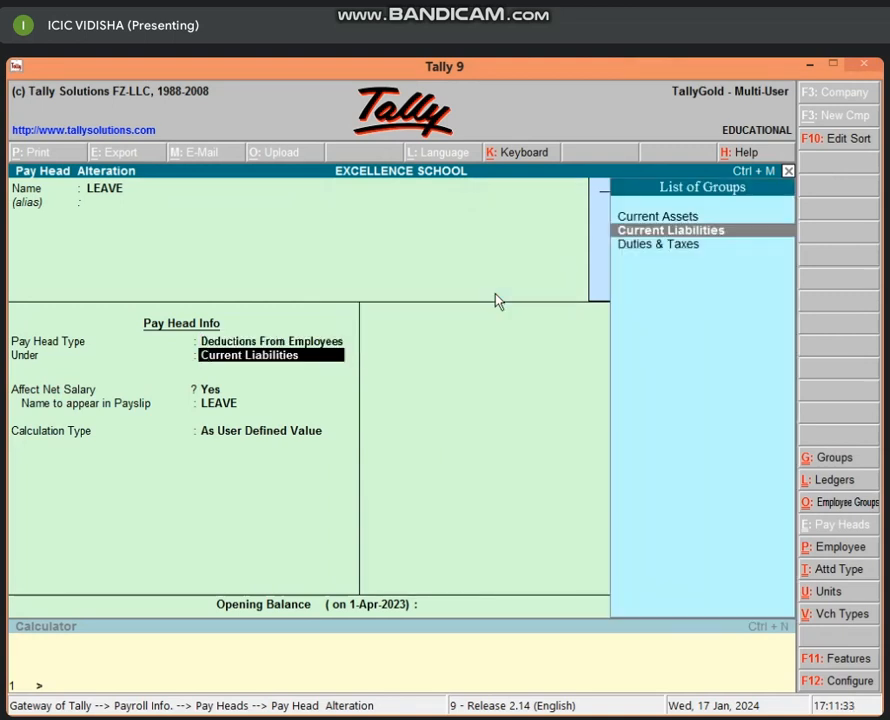
key("Return")
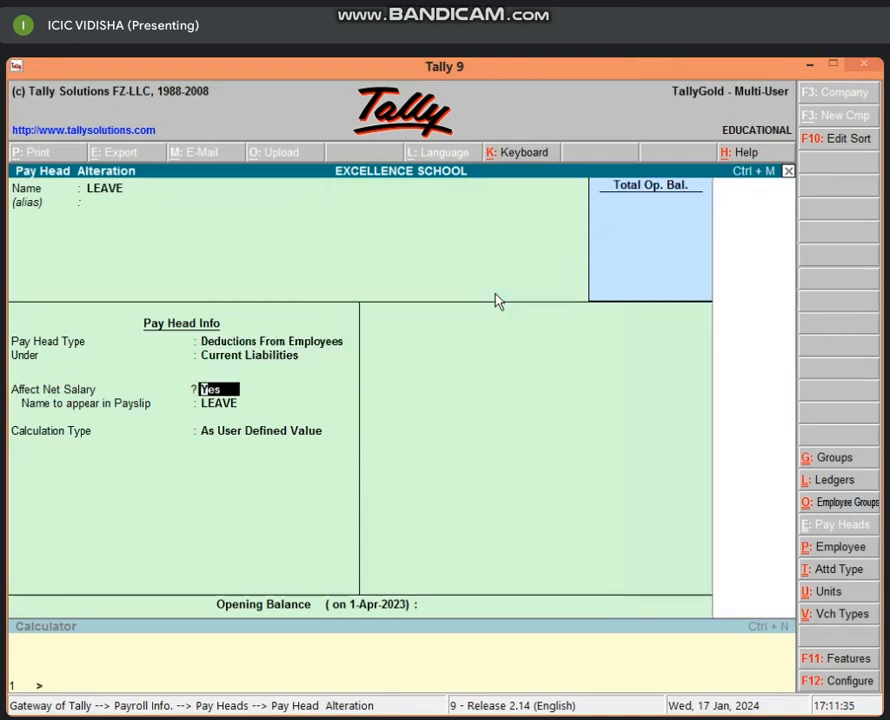
key("Return")
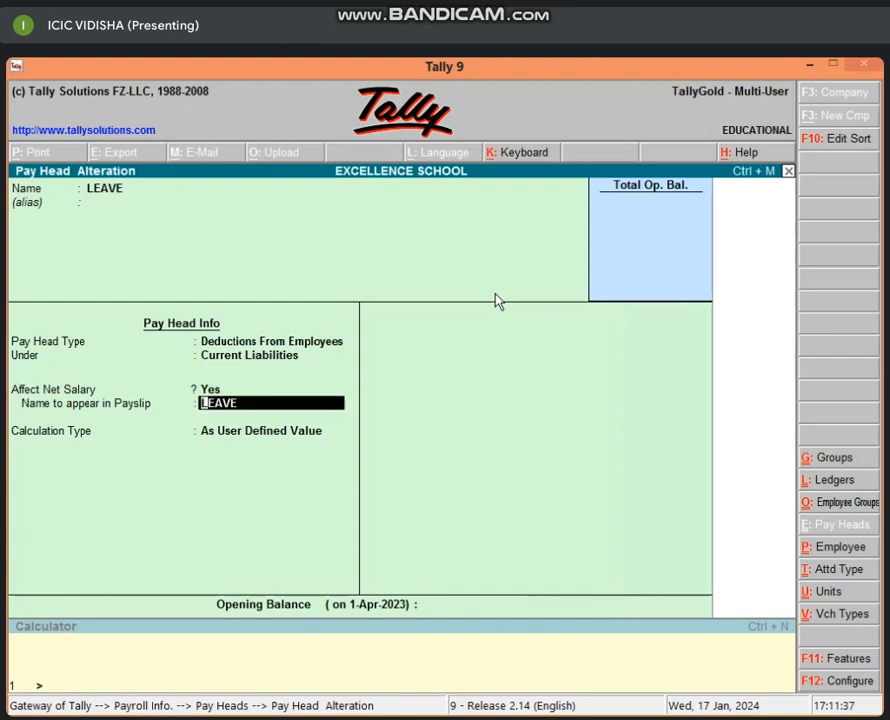
key("Return")
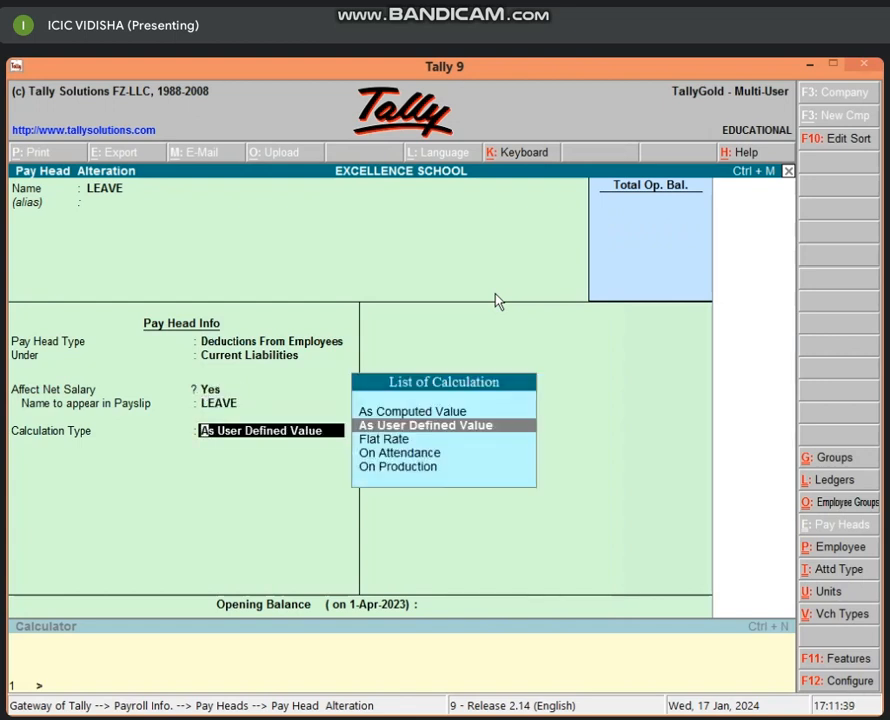
key("Return")
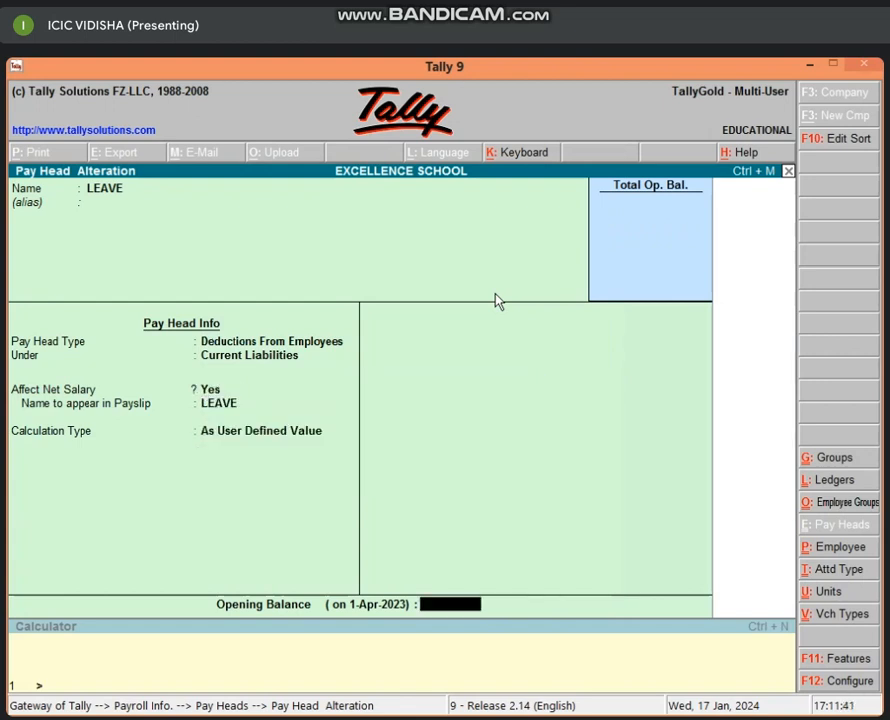
key("Return")
key("Return")
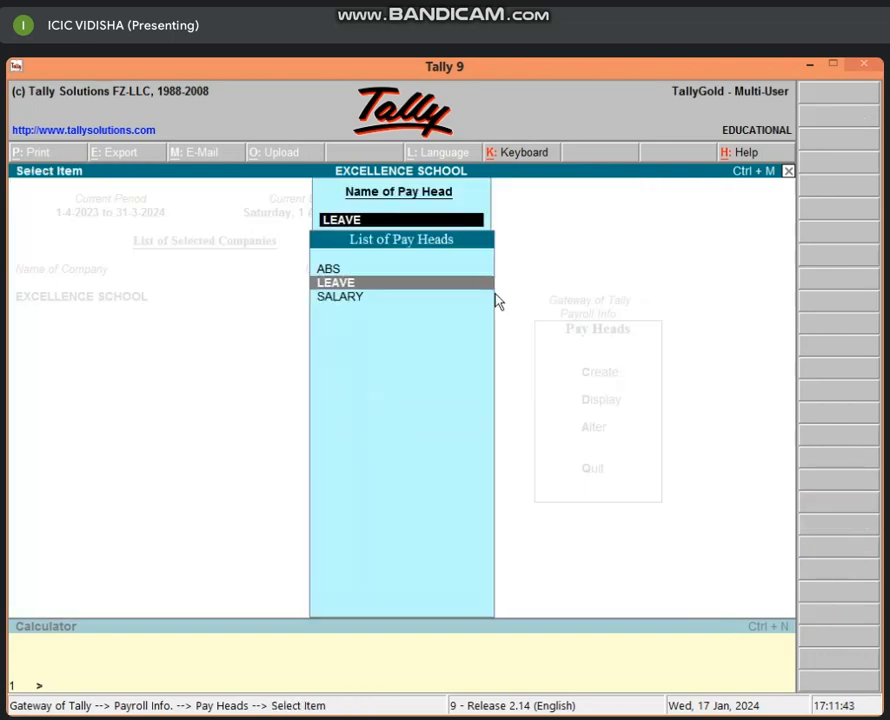